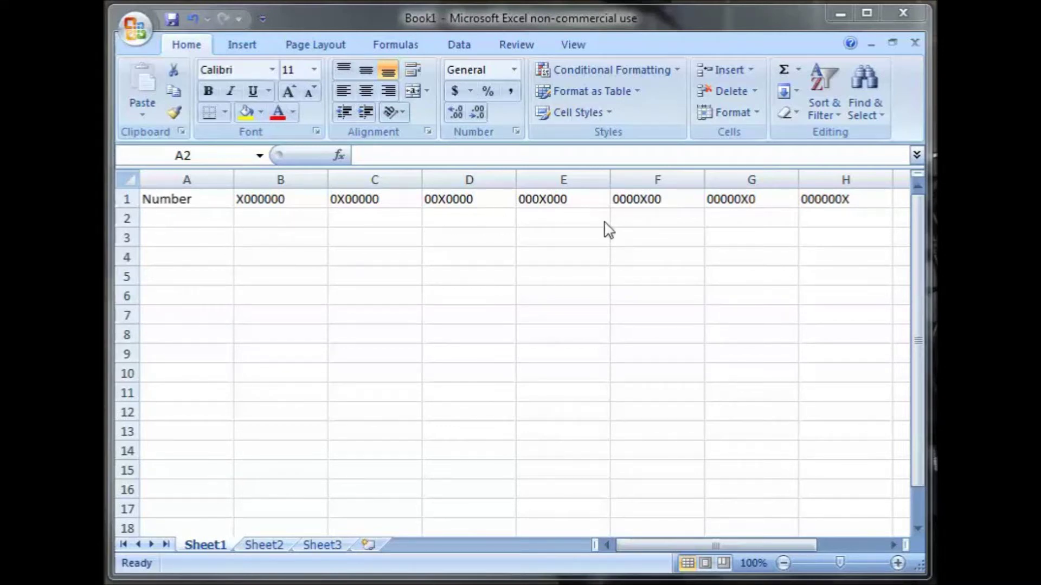
# Step: Enter 1 in cell A2 under Number
pyautogui.click(178, 220)
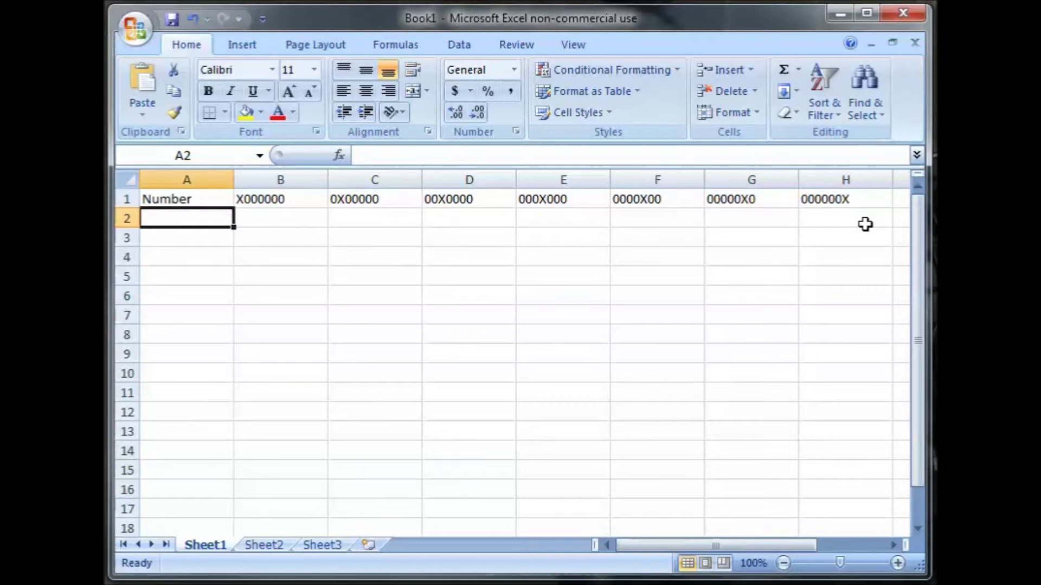
pyautogui.write('1')
pyautogui.press('Return')
pyautogui.press('Up')
pyautogui.press('Right')
# Step: Fill B2–G2 with 0 and H2 with 1 to complete the first row
pyautogui.write('0')
pyautogui.press('Right')
pyautogui.write('0')
pyautogui.press('Right')
pyautogui.write('0')
pyautogui.press('Right')
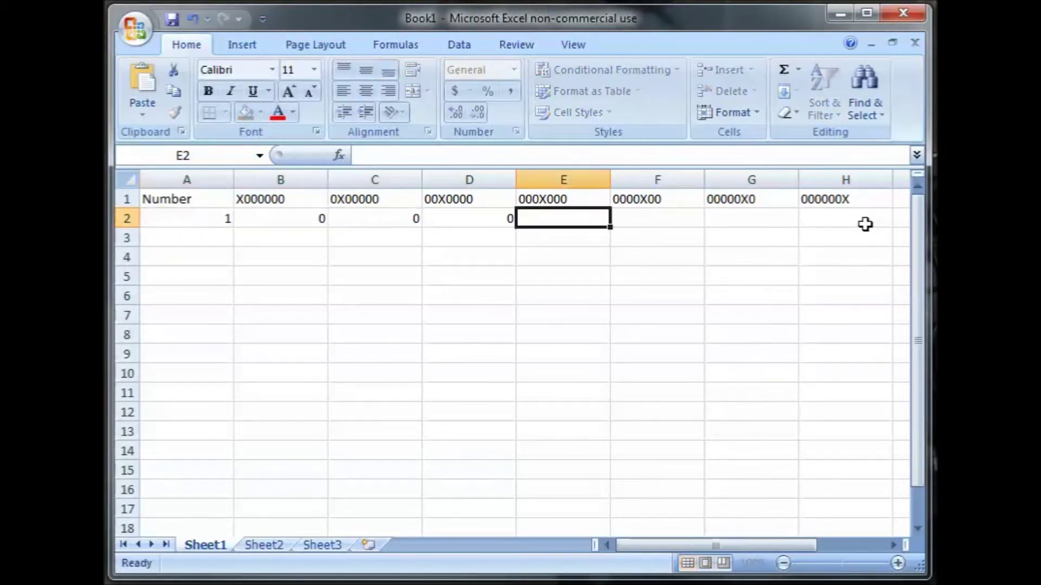
pyautogui.write('0')
pyautogui.press('Right')
pyautogui.press('Right')
pyautogui.write('0')
pyautogui.press('Right')
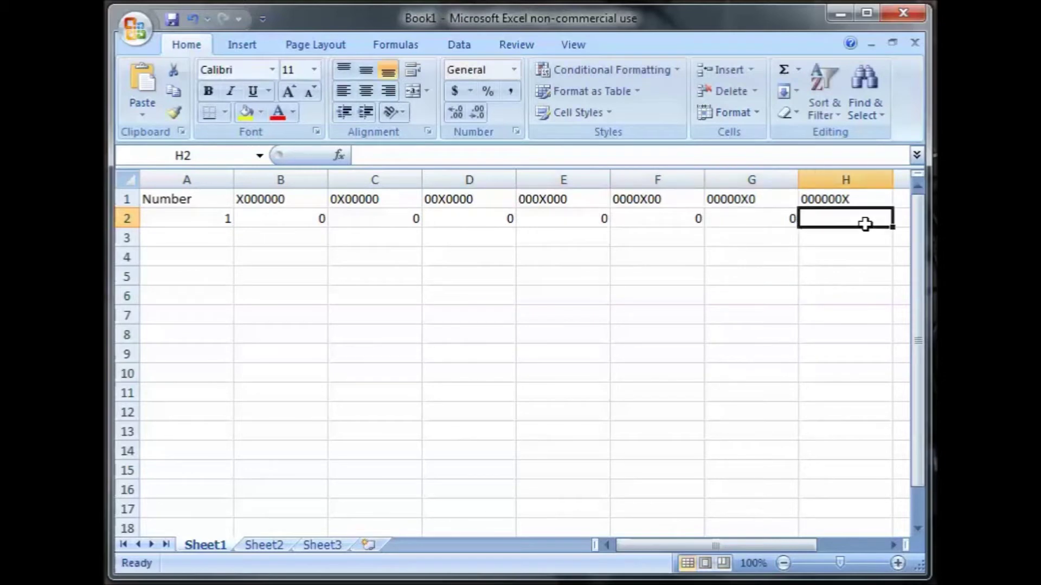
pyautogui.write('1')
pyautogui.press('Return')
pyautogui.press('Left')
pyautogui.press('Left')
pyautogui.press('Left')
pyautogui.press('Left')
pyautogui.press('Left')
pyautogui.press('Left')
pyautogui.press('Left')
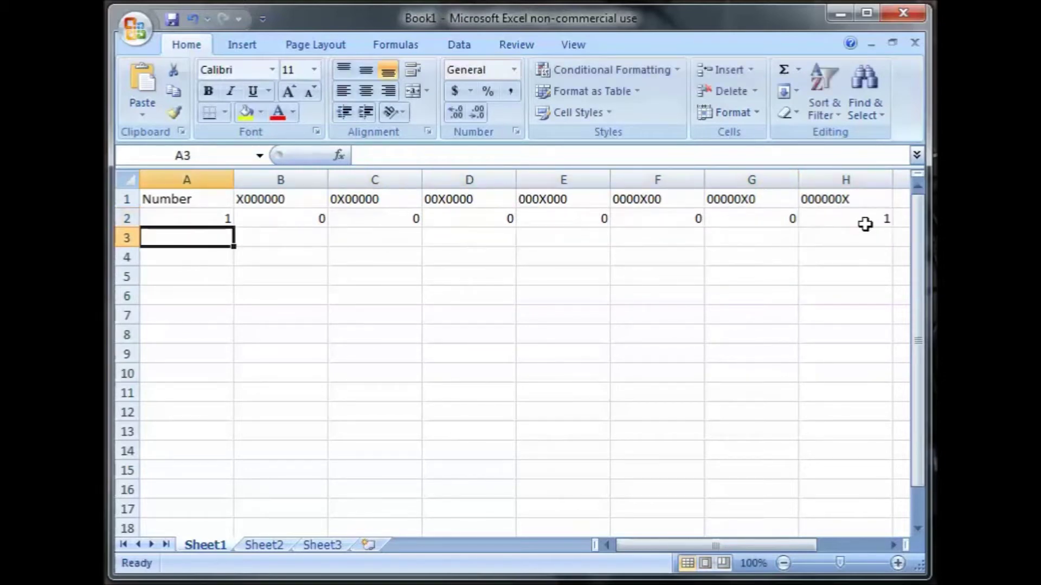
pyautogui.click(162, 198)
# Step: Give column A the custom number format 0000000 so A2 displays 0000001
pyautogui.click(171, 177)
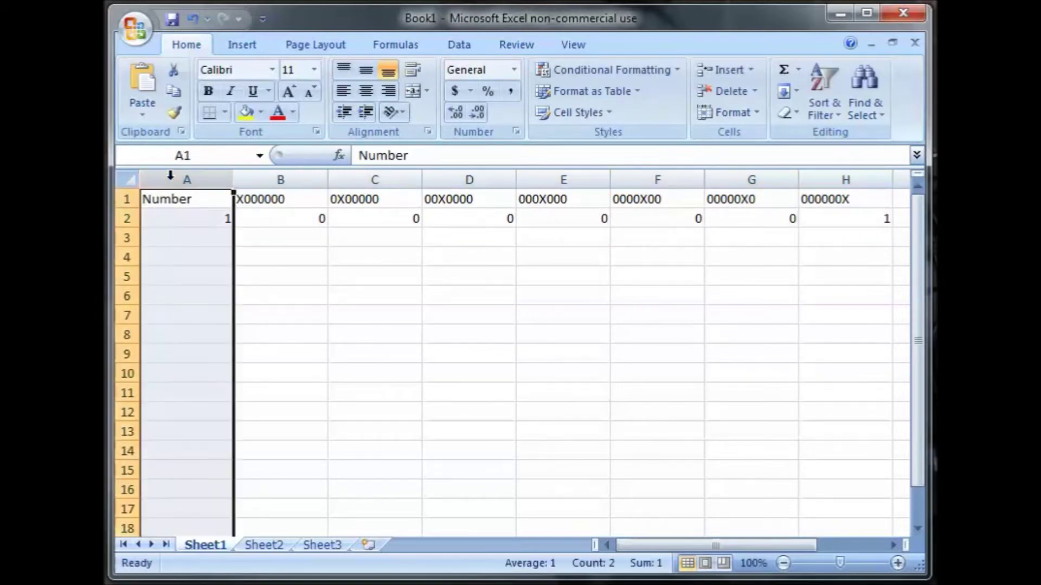
pyautogui.rightClick(170, 177)
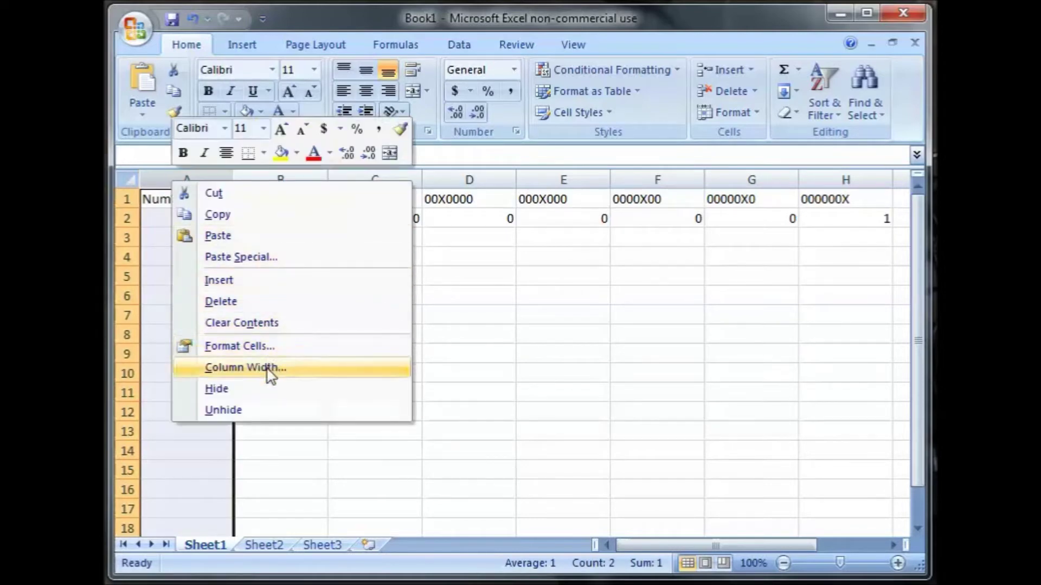
pyautogui.click(262, 347)
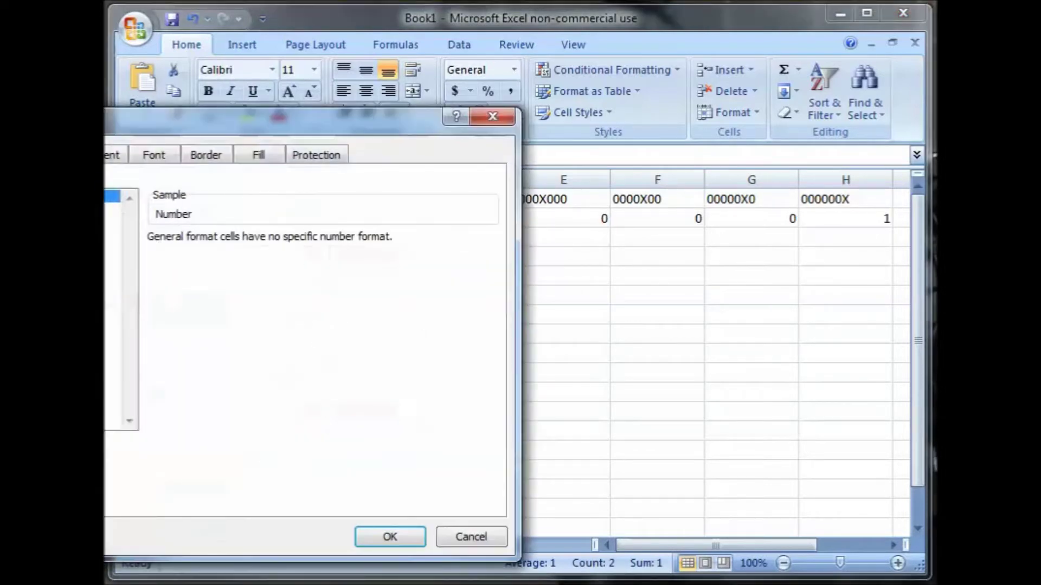
pyautogui.moveTo(201, 130); pyautogui.dragTo(394, 118)
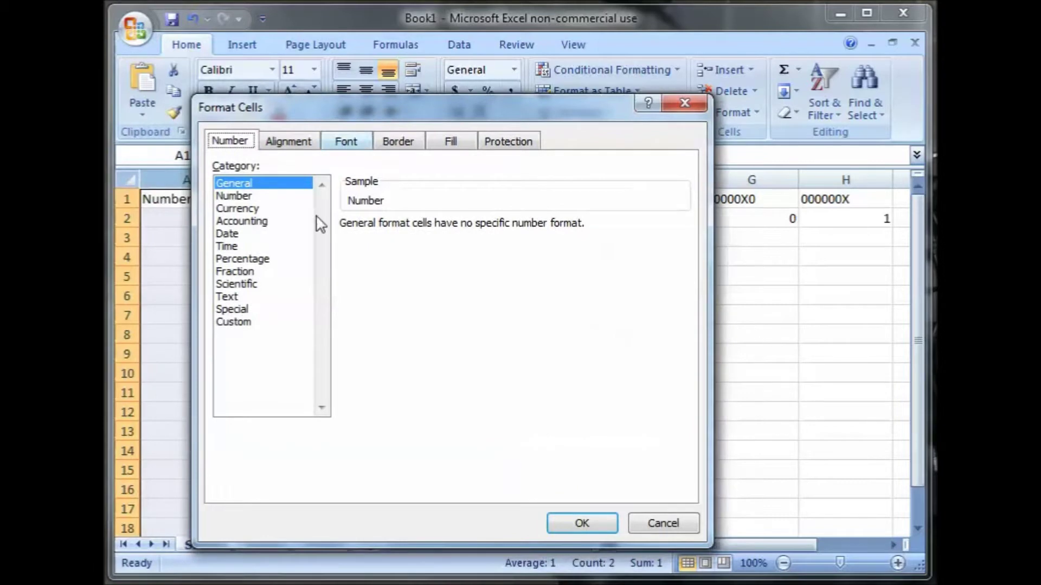
pyautogui.click(247, 322)
pyautogui.click(357, 273)
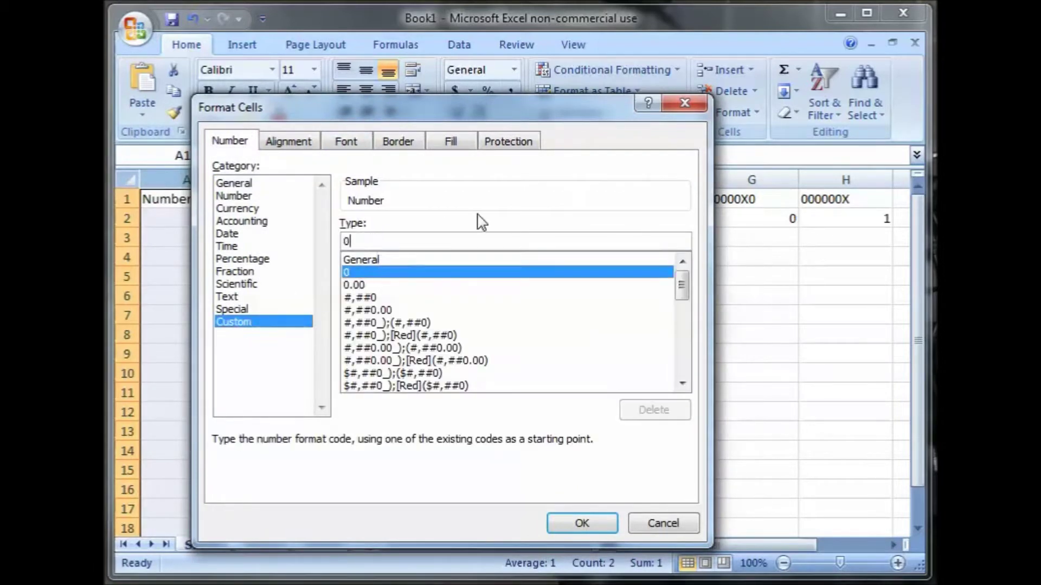
pyautogui.write('000000')
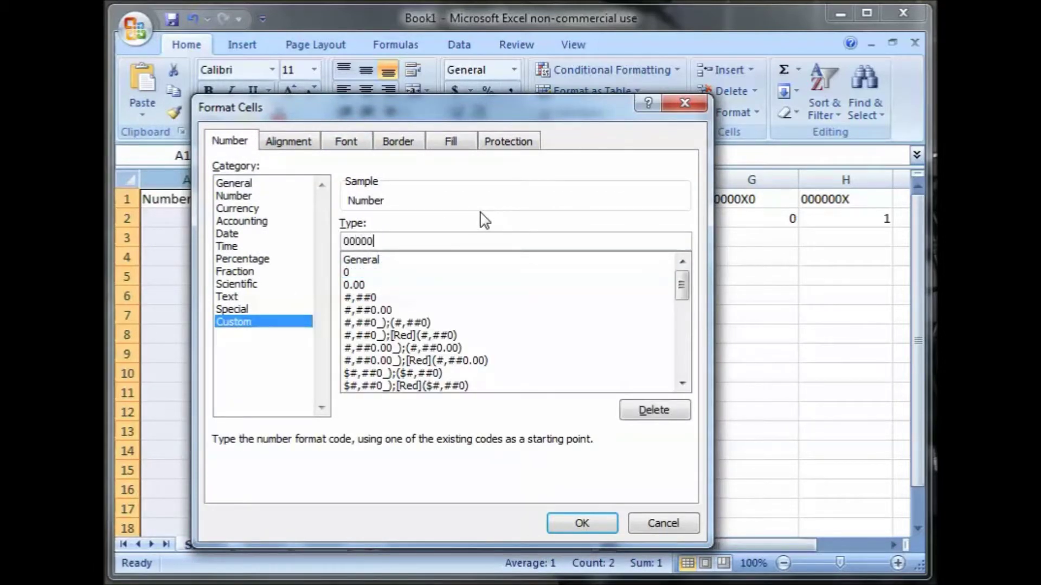
pyautogui.click(606, 524)
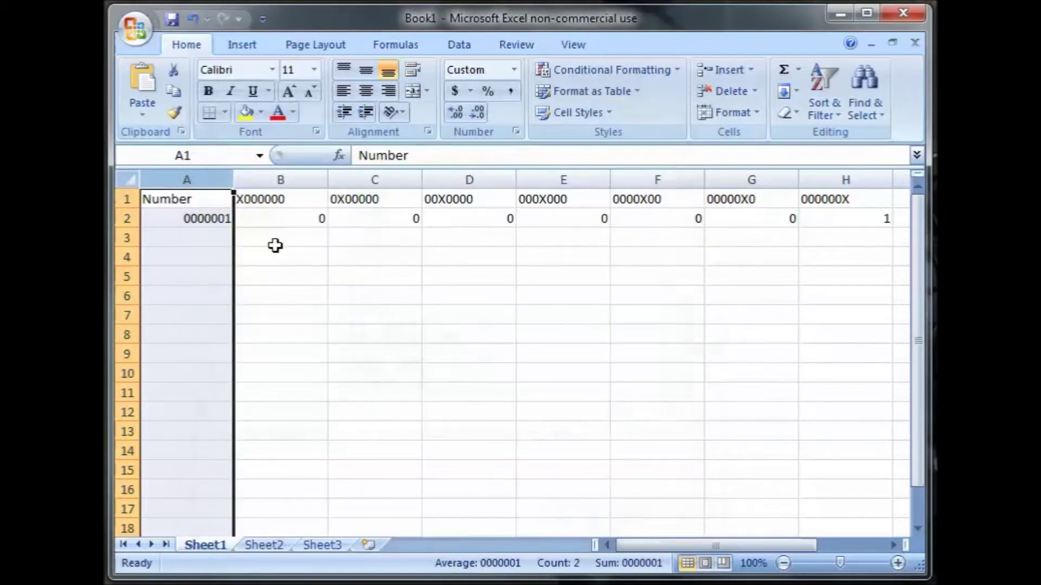
pyautogui.click(210, 237)
# Step: Enter =A2+1 in A3 and fill it down column A to row 1903
pyautogui.write('=')
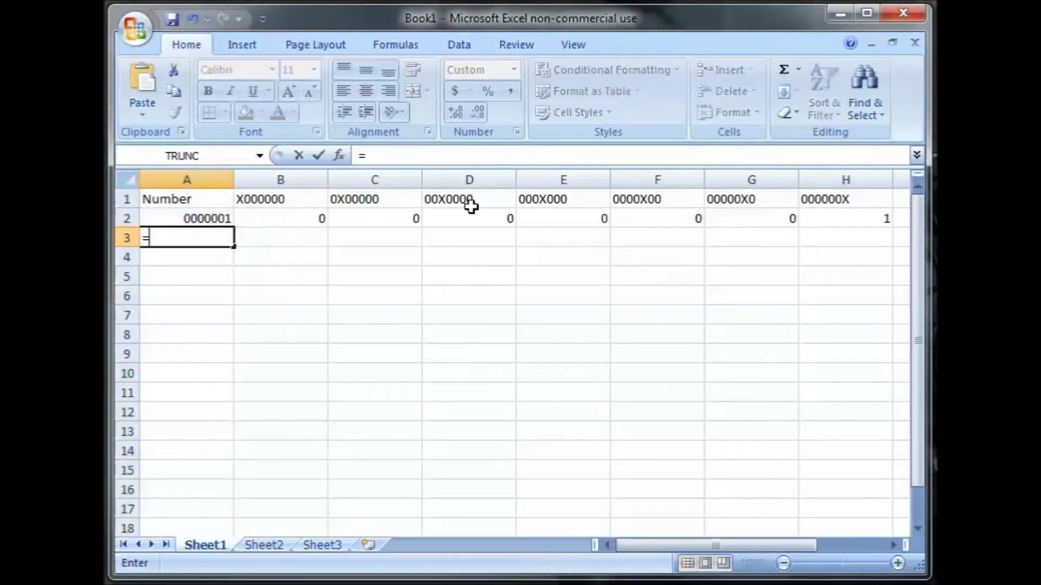
pyautogui.click(214, 217)
pyautogui.write('+1')
pyautogui.press('Return')
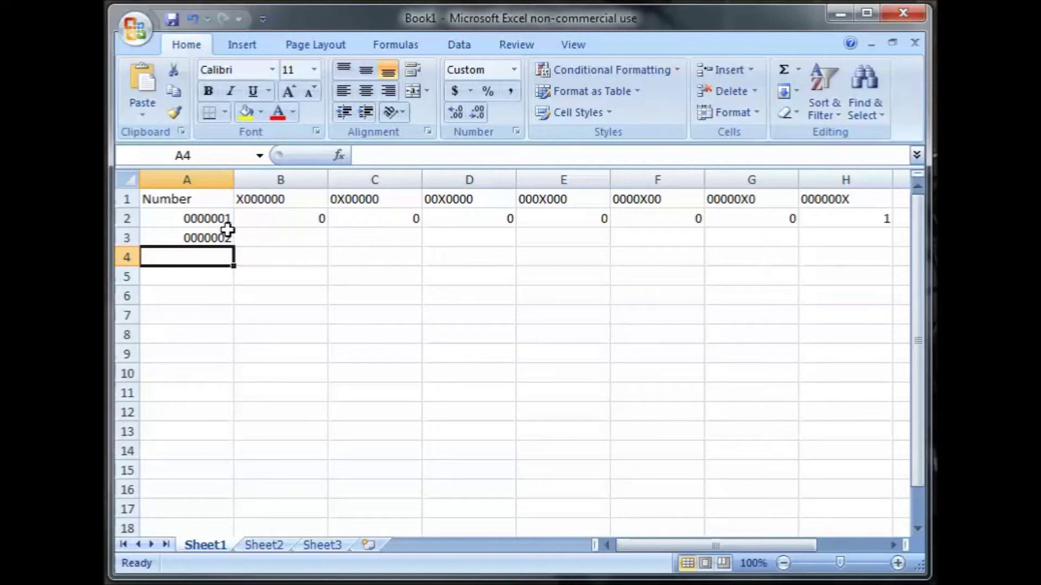
pyautogui.click(217, 239)
pyautogui.moveTo(235, 245); pyautogui.dragTo(235, 528)
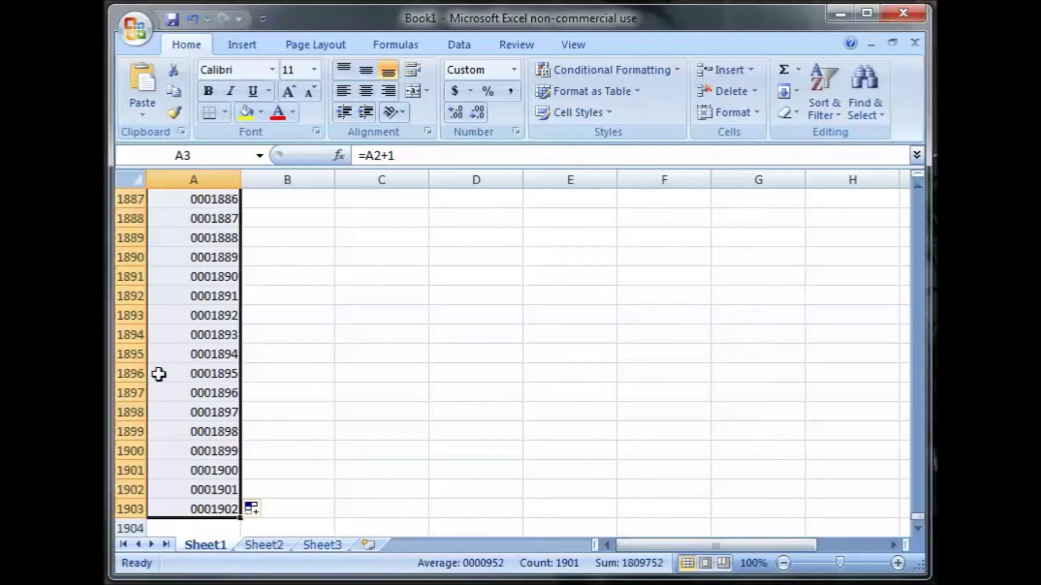
# Step: Move down column A, then jump to cell A1000001 via the Name Box
pyautogui.click(225, 431)
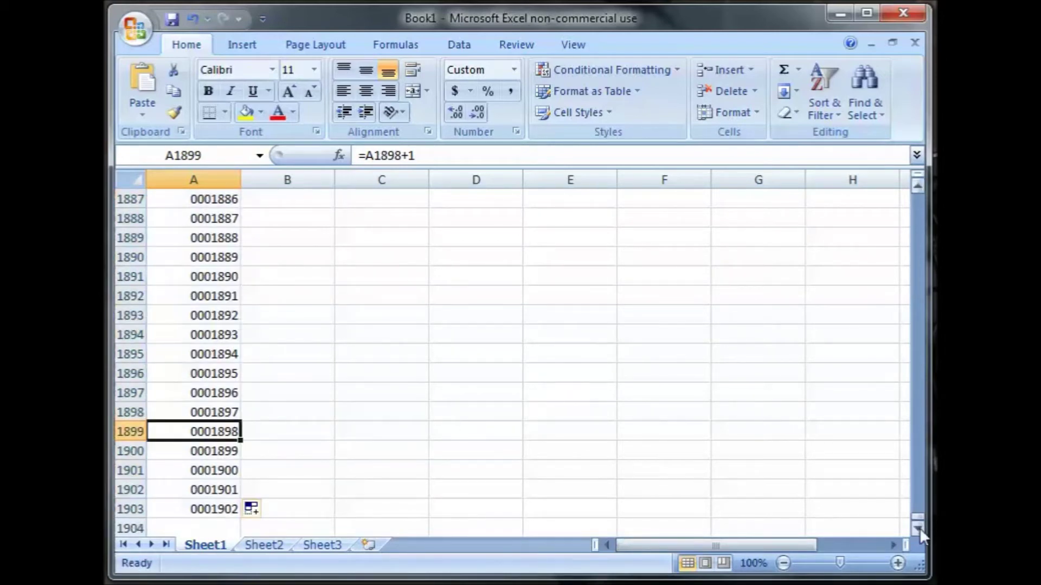
pyautogui.press('Down')
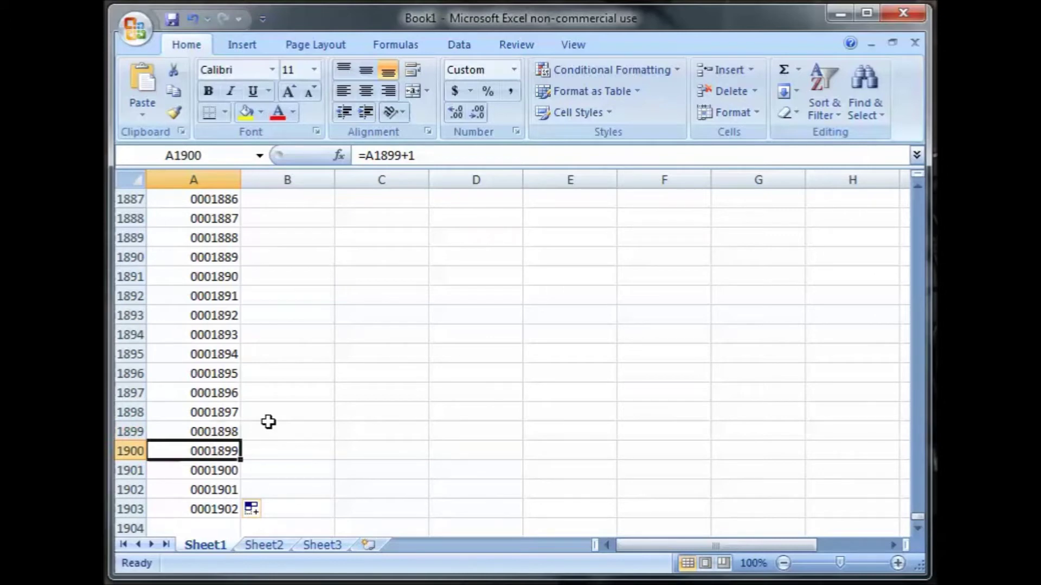
pyautogui.press('Down')
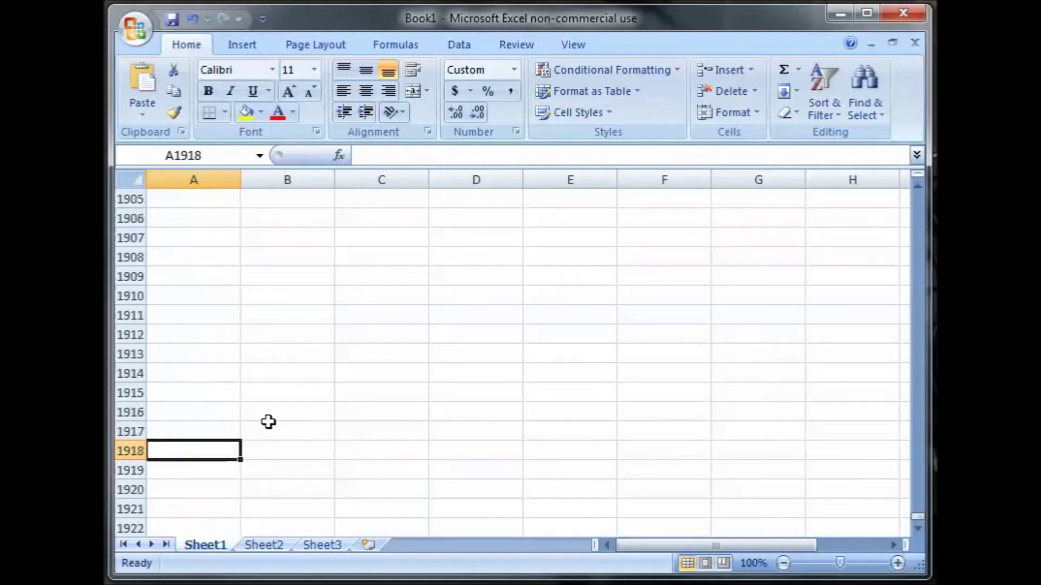
pyautogui.press('Down')
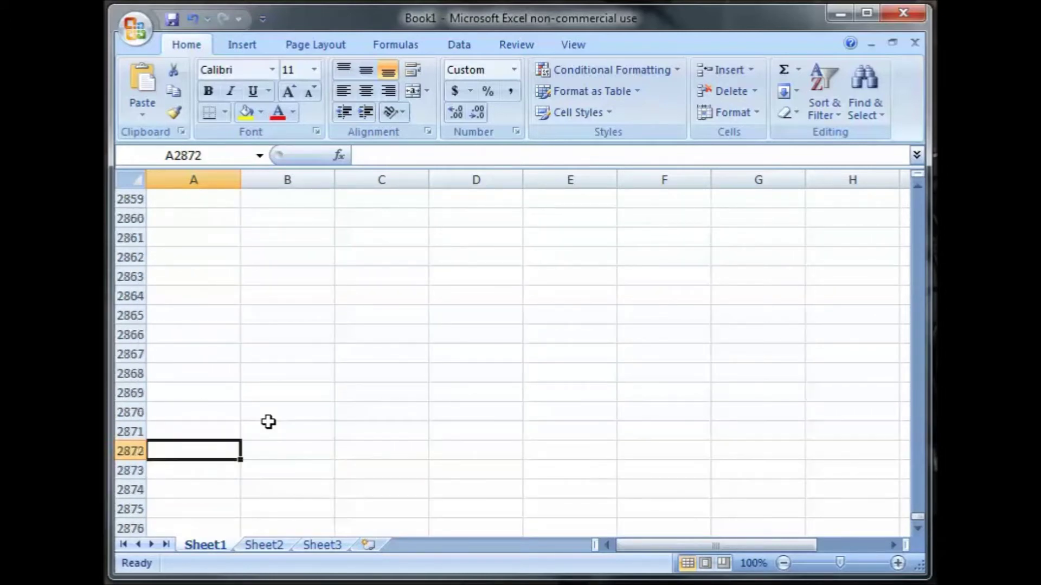
pyautogui.press('Down')
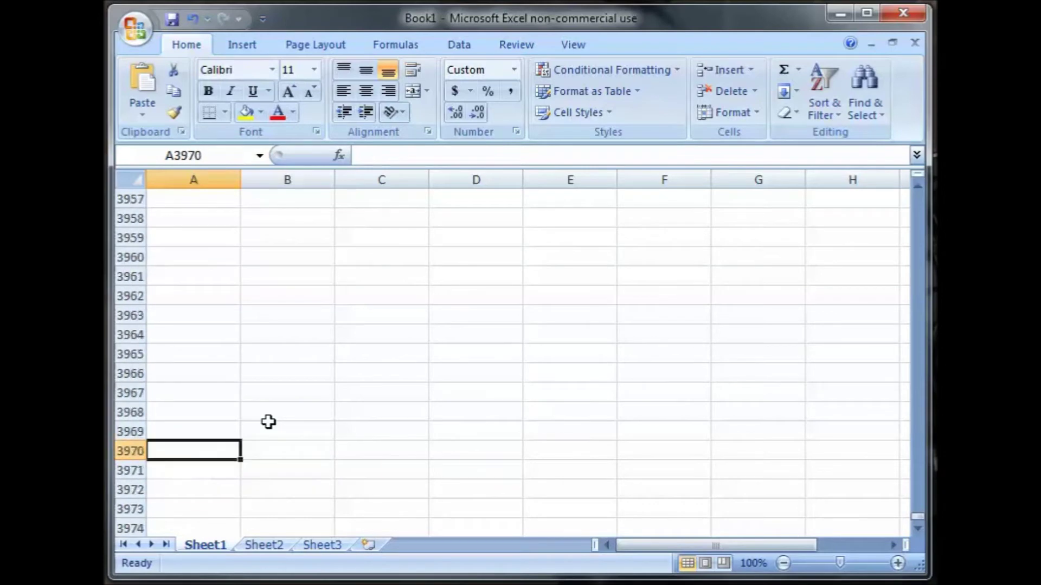
pyautogui.press('Down')
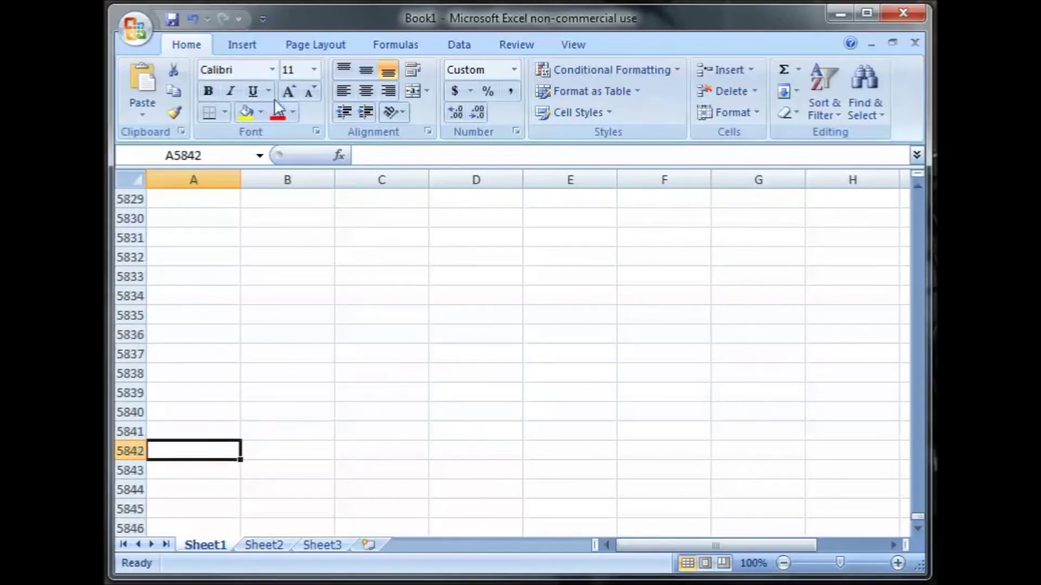
pyautogui.click(259, 155)
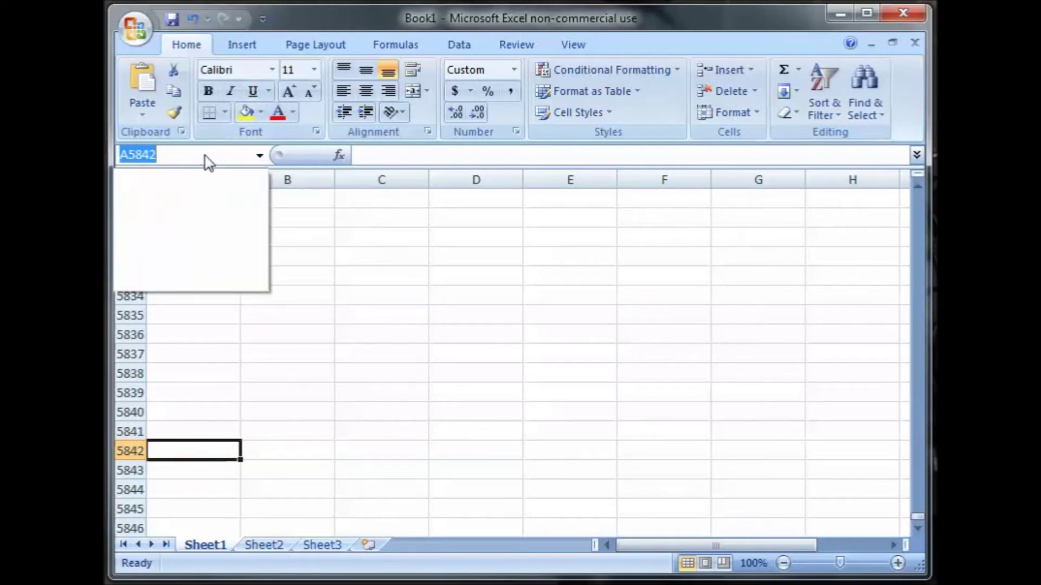
pyautogui.write('A1000001')
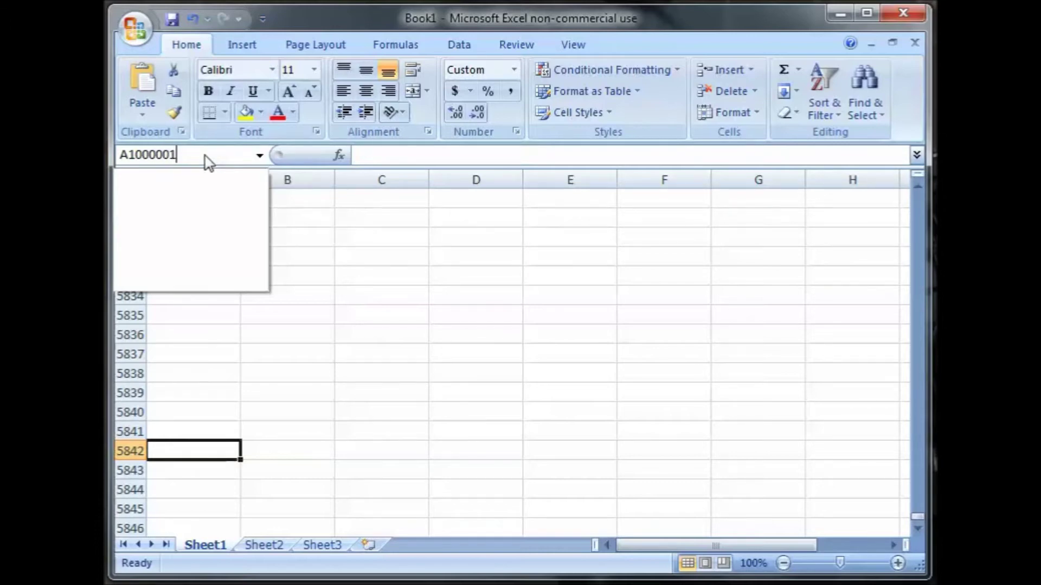
pyautogui.press('Return')
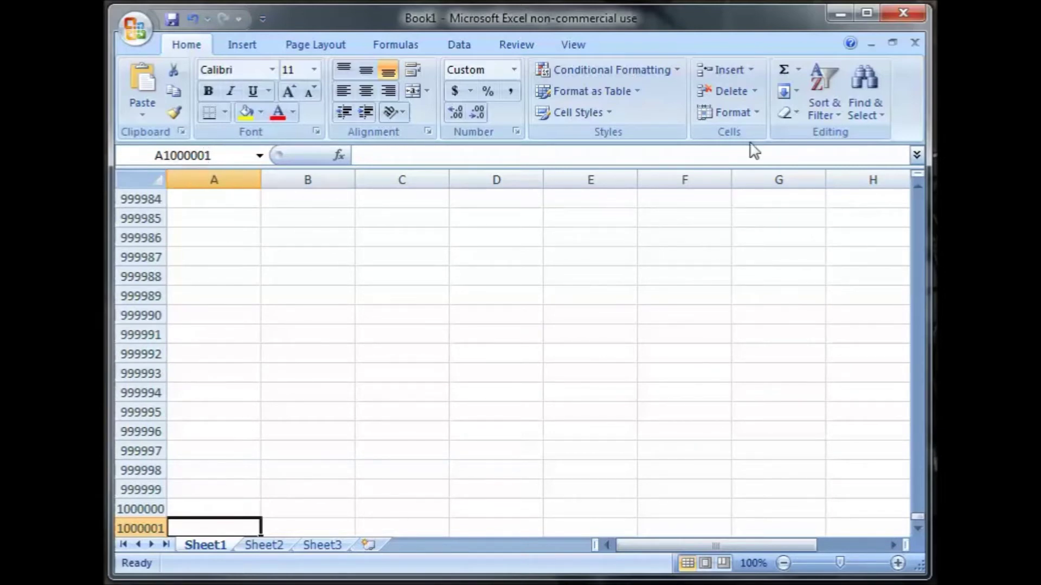
# Step: Select A2:A1000001 and Fill Down, copying 0000001 into every row
pyautogui.moveTo(917, 520); pyautogui.dragTo(920, 200)
pyautogui.click(918, 186)
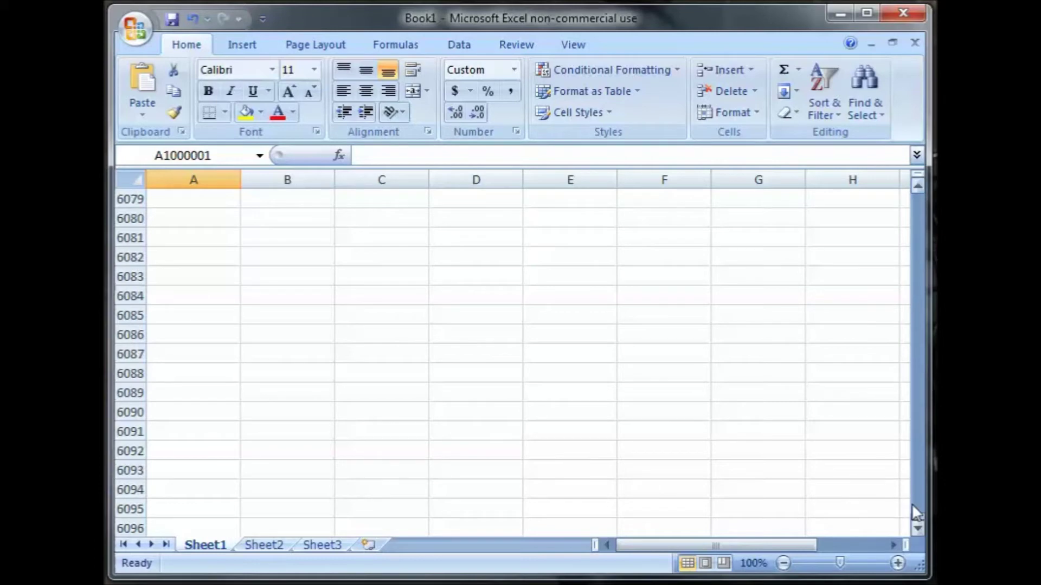
pyautogui.moveTo(917, 514); pyautogui.dragTo(919, 195)
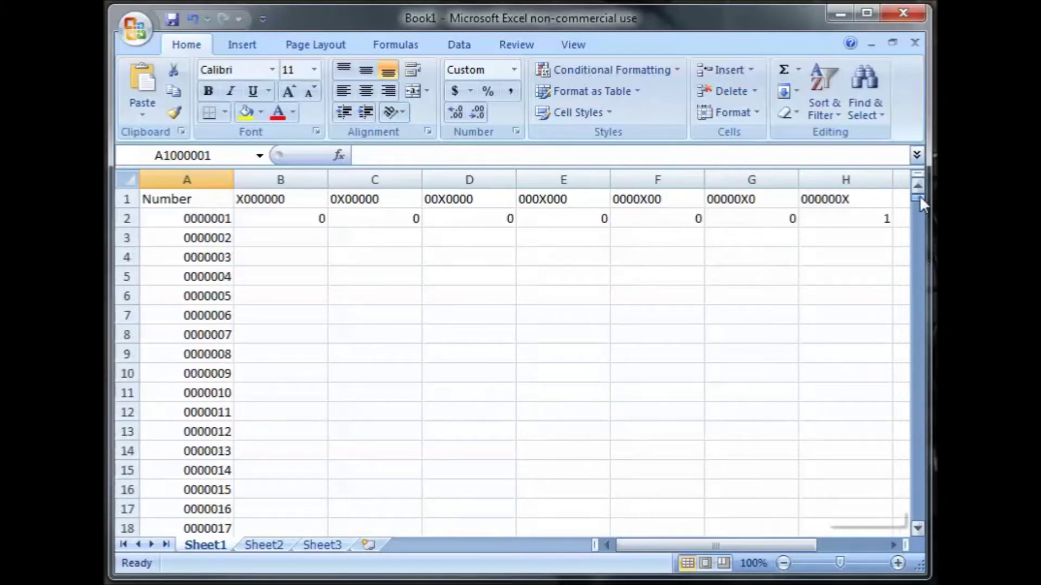
pyautogui.keyDown('shift'); pyautogui.click(145, 218); pyautogui.keyUp('shift')
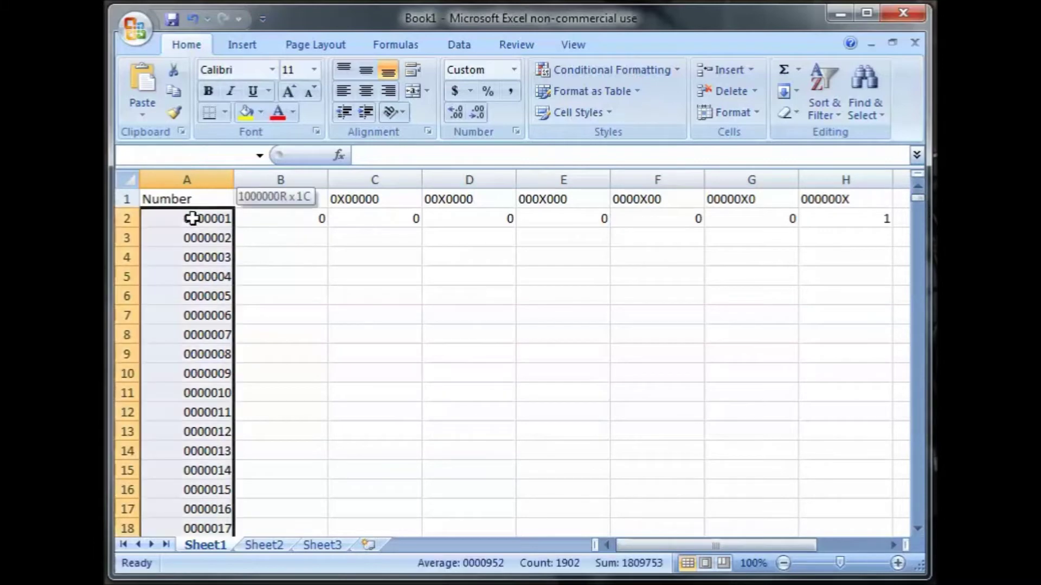
pyautogui.click(794, 91)
pyautogui.click(820, 116)
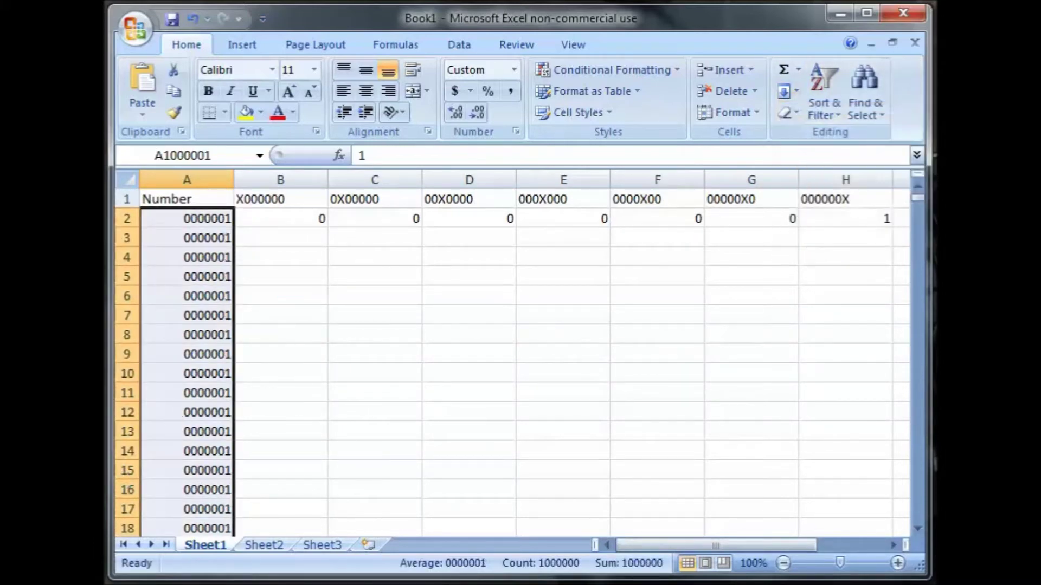
# Step: Inspect cells A999996 to A1000001, then return to the top and pick A3
pyautogui.moveTo(918, 203); pyautogui.dragTo(919, 524)
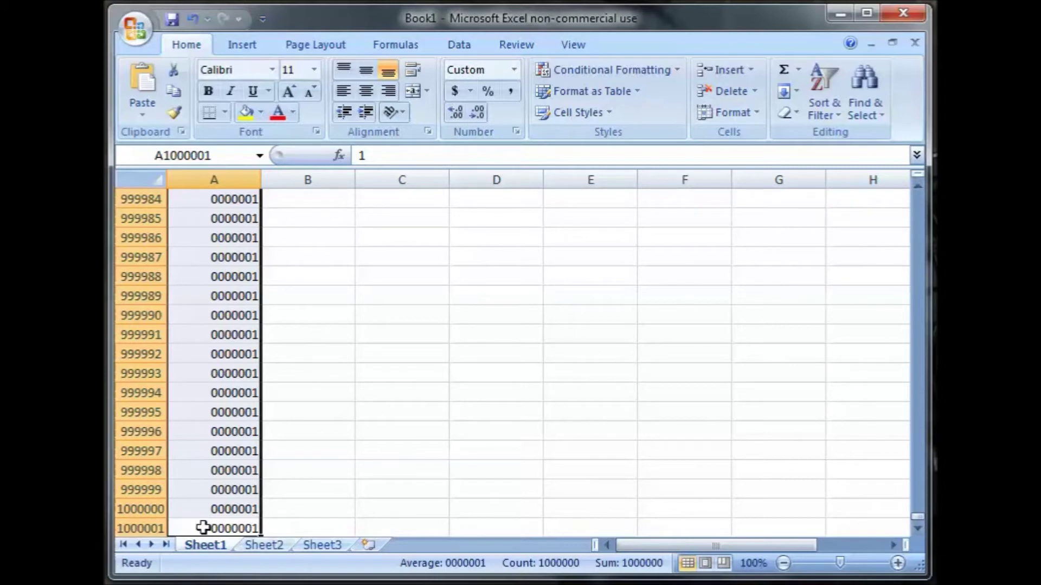
pyautogui.click(214, 429)
pyautogui.click(231, 491)
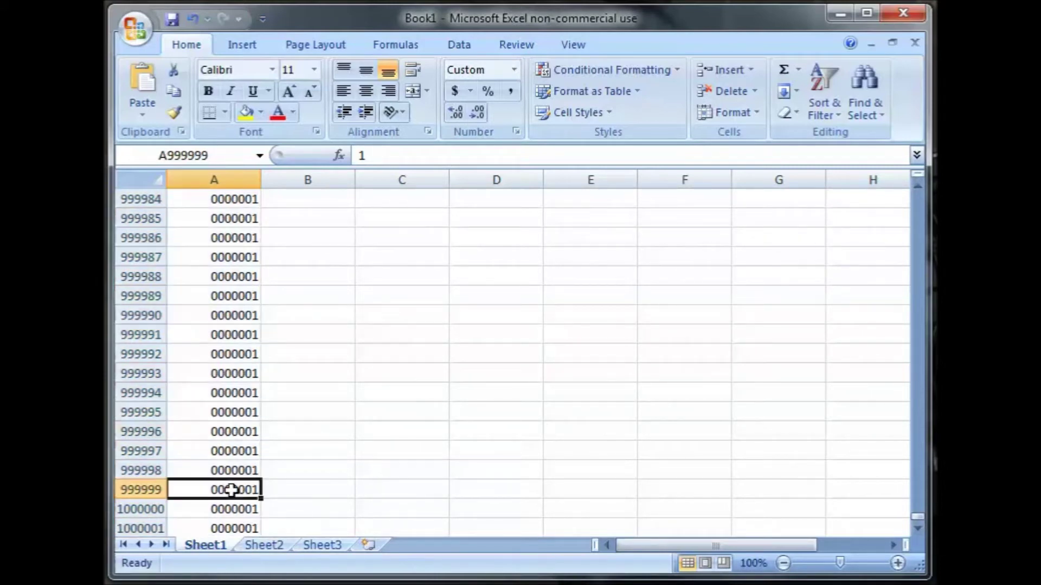
pyautogui.click(209, 528)
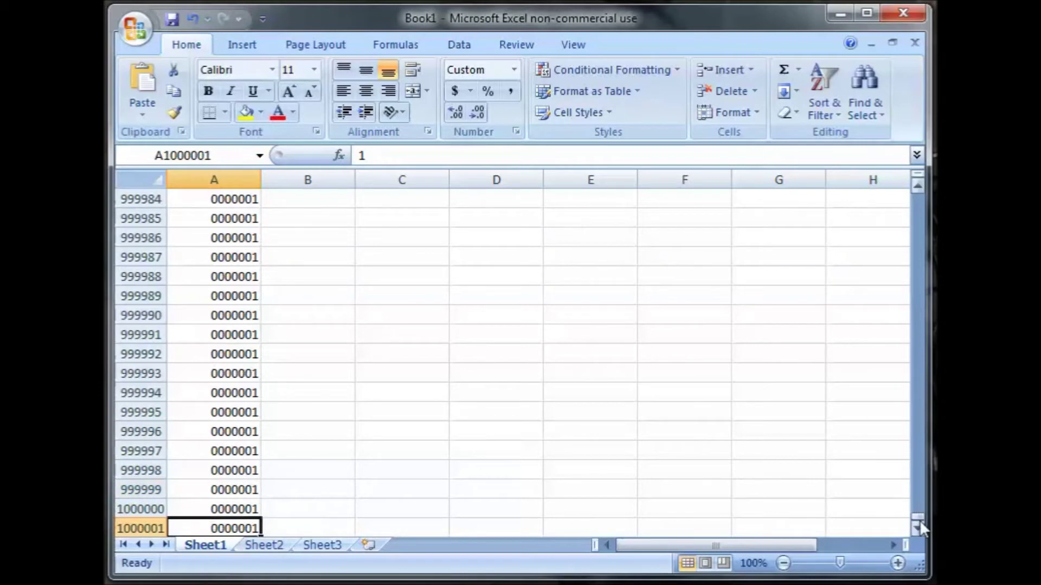
pyautogui.moveTo(920, 517); pyautogui.dragTo(924, 190)
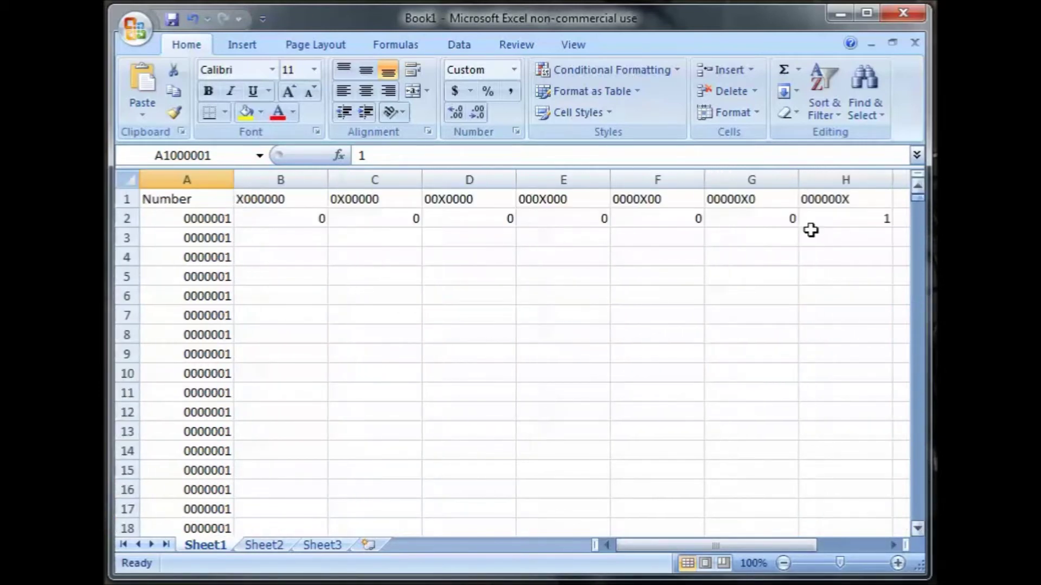
pyautogui.keyDown('shift'); pyautogui.click(217, 243); pyautogui.keyUp('shift')
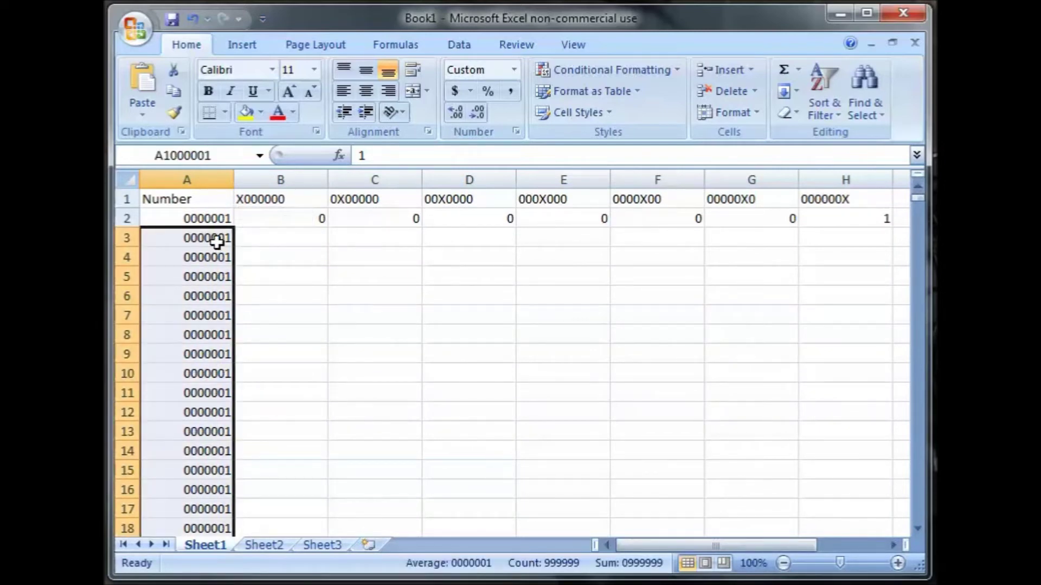
# Step: Enter the counting formula =A2+1 in cell A3
pyautogui.click(217, 243)
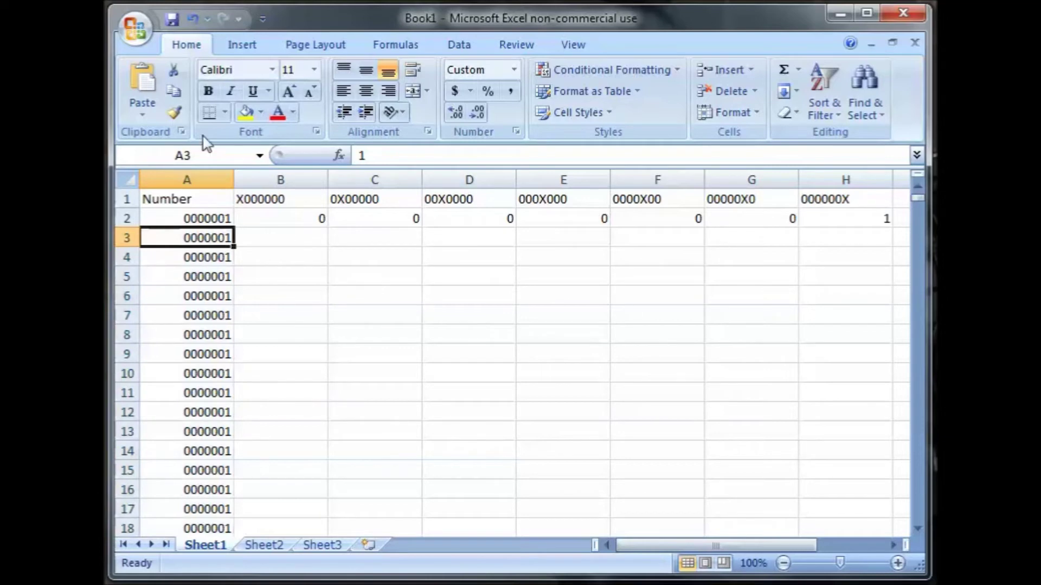
pyautogui.write('=')
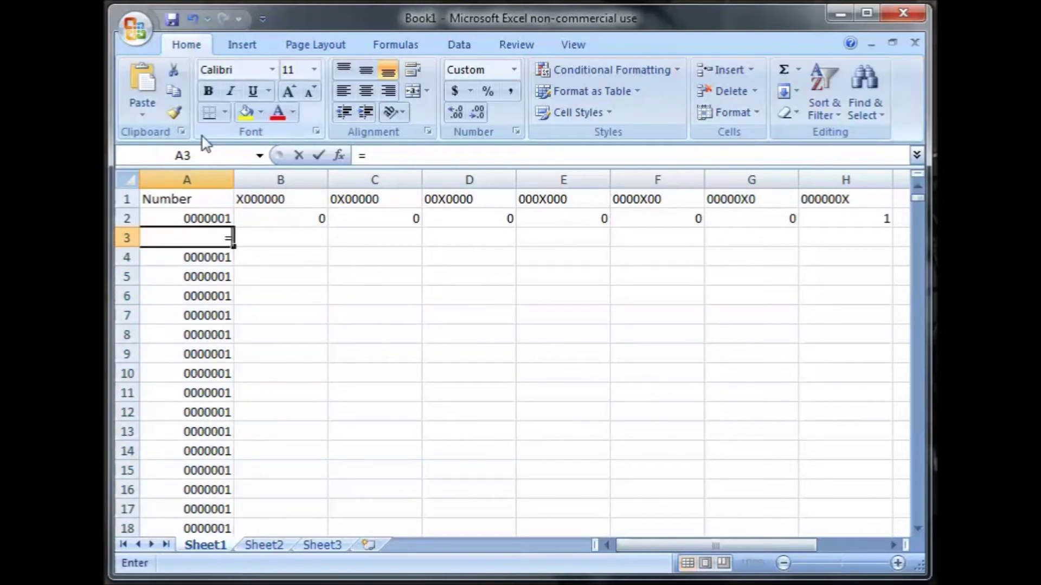
pyautogui.click(208, 218)
pyautogui.write('+1')
pyautogui.press('Return')
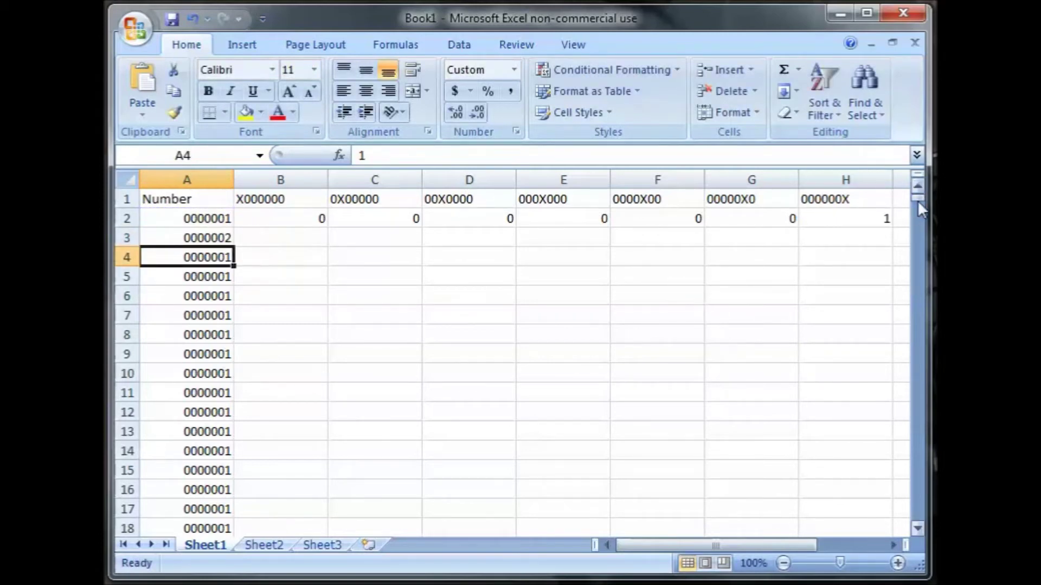
# Step: Select A3:A1000001 and Fill Down the +1 formula through the range
pyautogui.moveTo(917, 200); pyautogui.dragTo(930, 522)
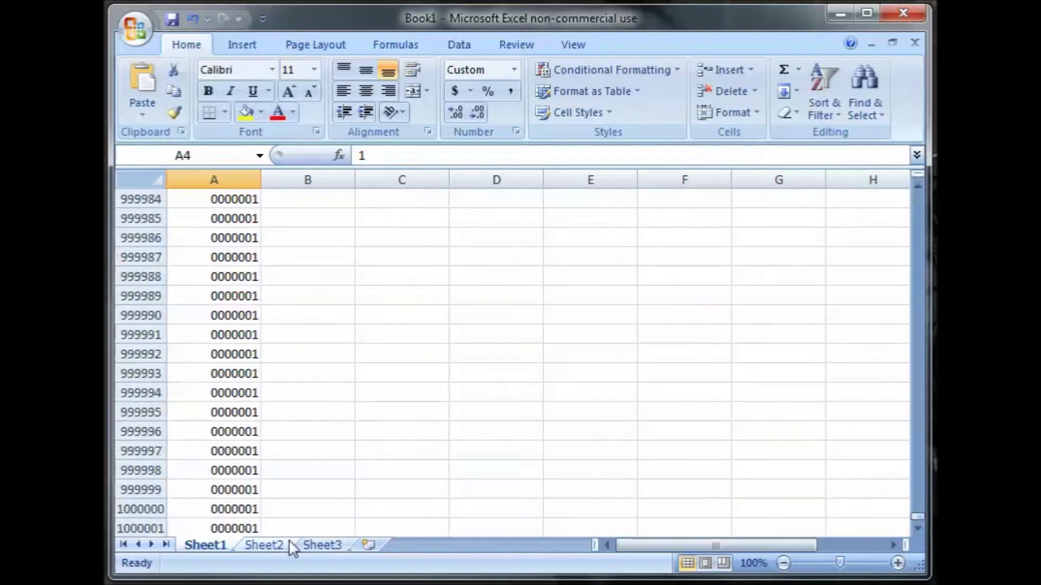
pyautogui.click(233, 527)
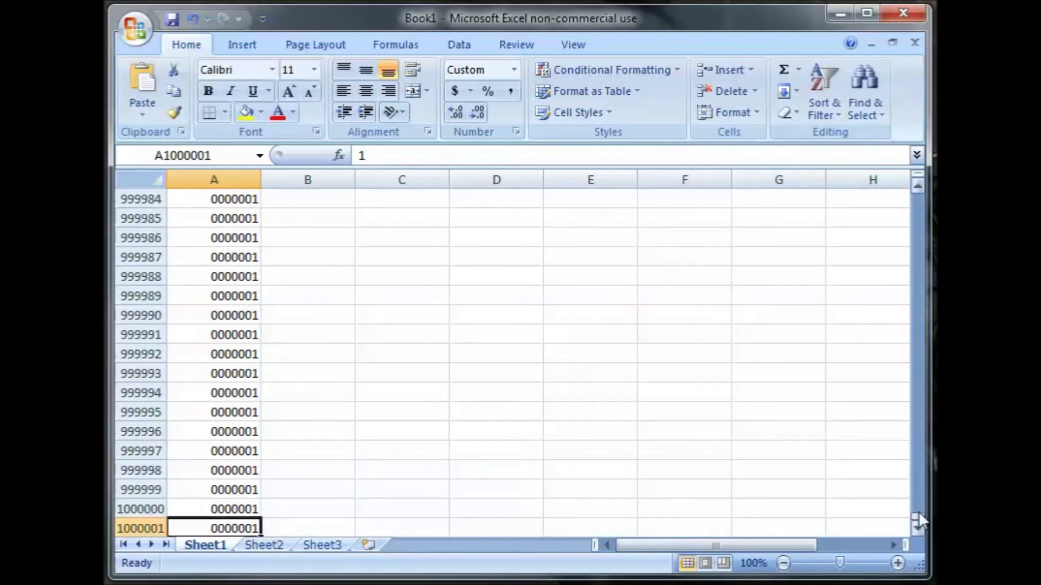
pyautogui.moveTo(919, 511); pyautogui.dragTo(917, 195)
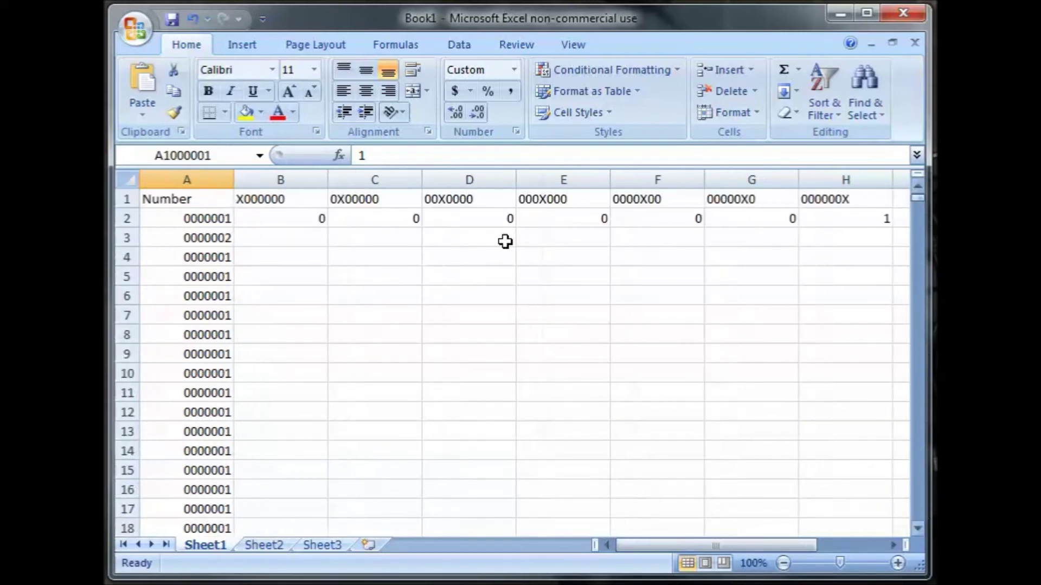
pyautogui.keyDown('shift'); pyautogui.click(225, 243); pyautogui.keyUp('shift')
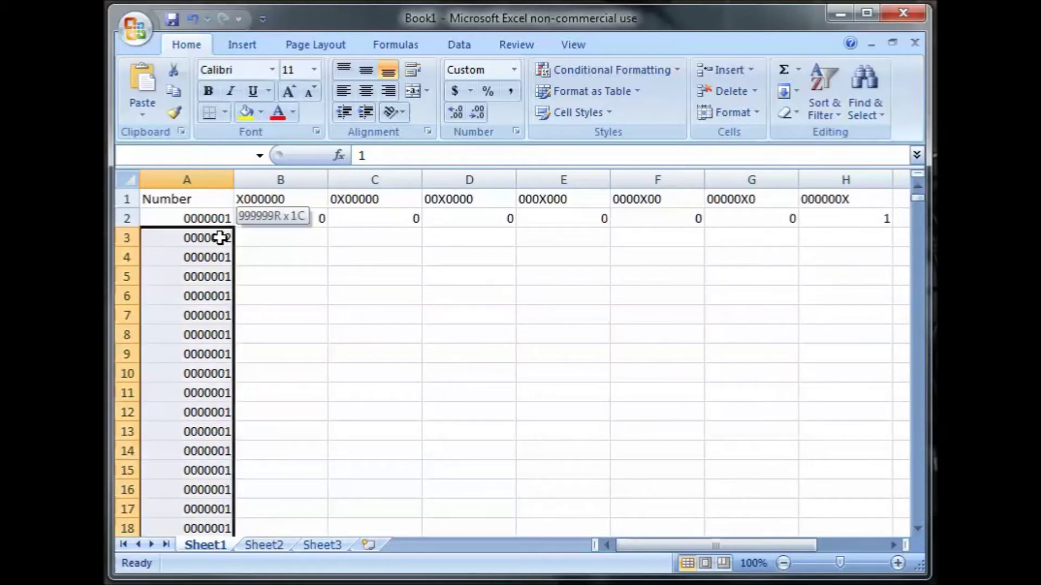
pyautogui.click(799, 92)
pyautogui.click(818, 116)
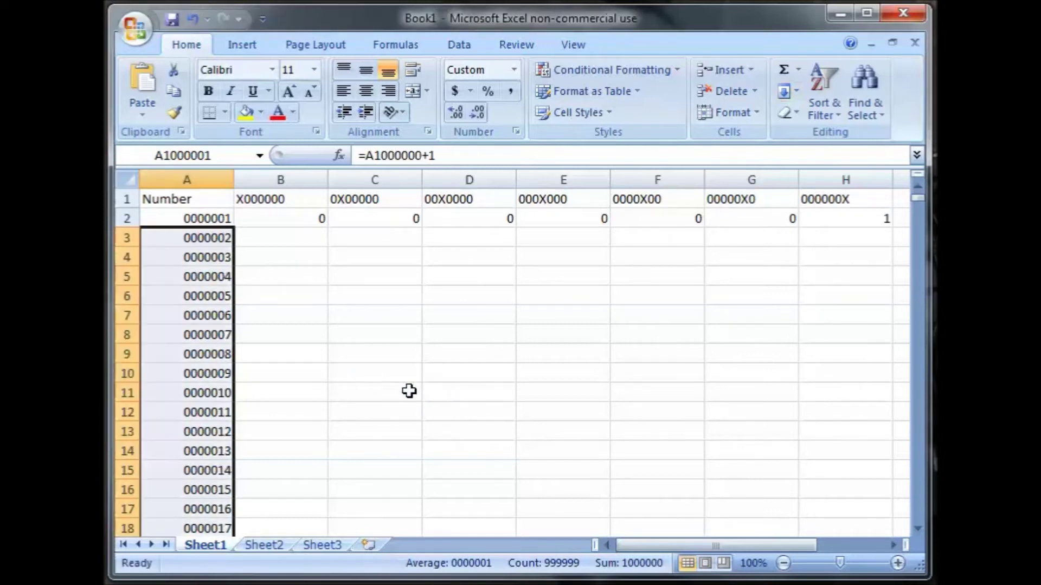
# Step: Verify A1000001 reads 1000000, then return to row 2's digit cells
pyautogui.moveTo(916, 197); pyautogui.dragTo(927, 518)
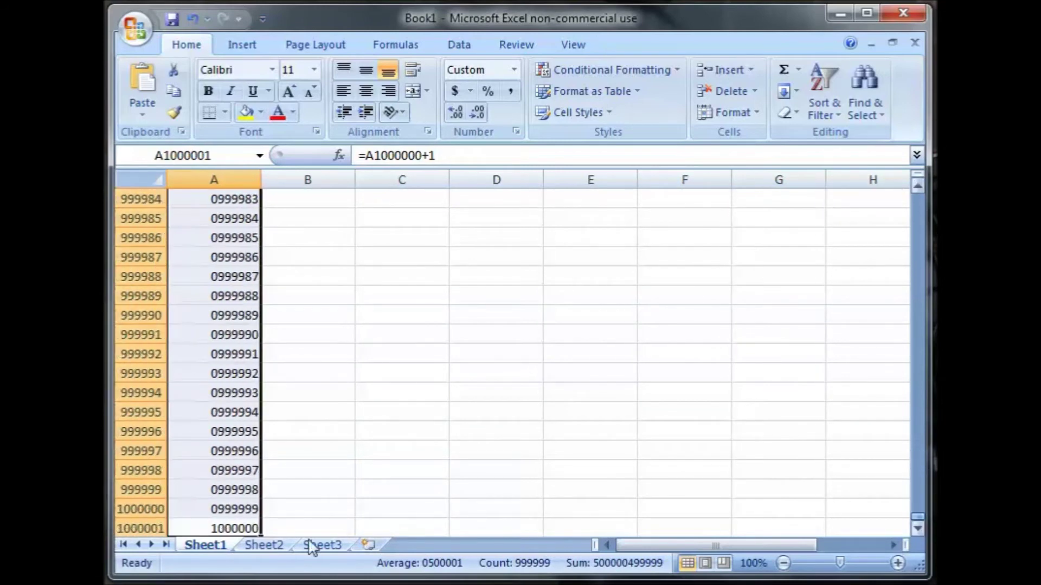
pyautogui.click(226, 526)
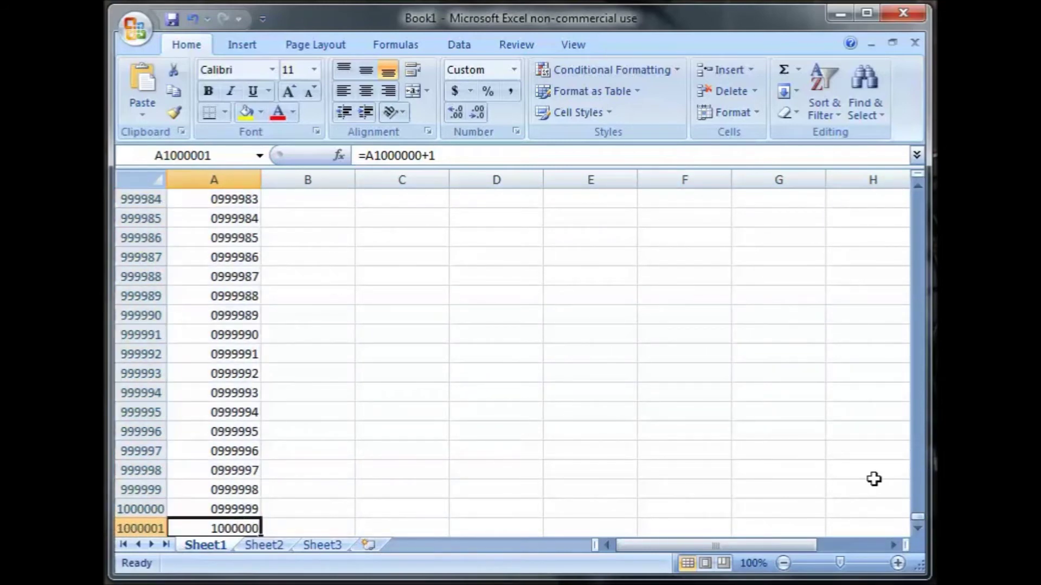
pyautogui.moveTo(919, 519); pyautogui.dragTo(919, 187)
pyautogui.click(324, 228)
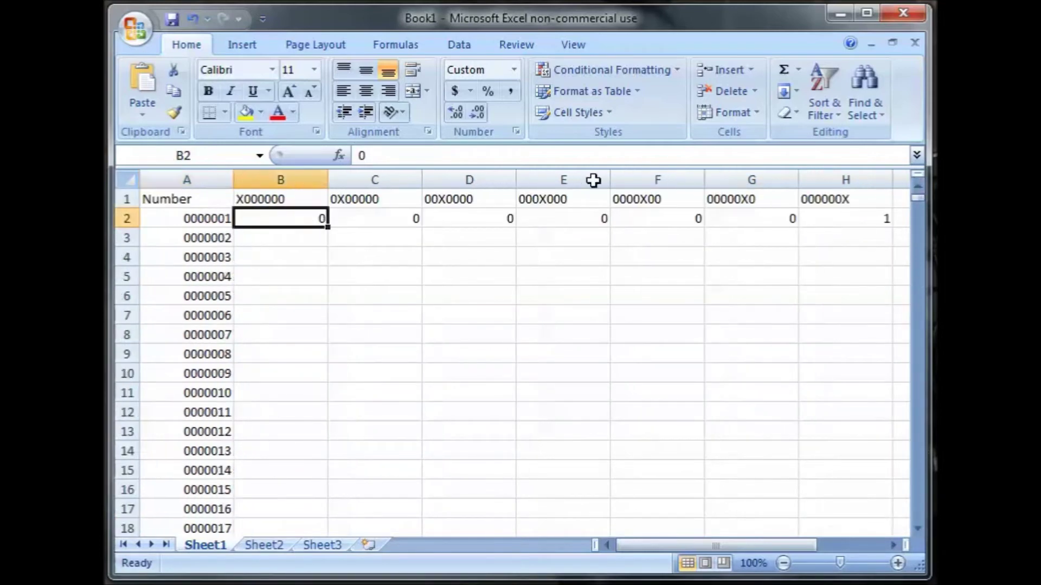
# Step: Clear the old digit values from B2 through H2
pyautogui.hotkey('shift', 'Right')
pyautogui.hotkey('shift', 'Right')
pyautogui.hotkey('shift', 'Right')
pyautogui.hotkey('shift', 'Right')
pyautogui.hotkey('shift', 'Right')
pyautogui.hotkey('shift', 'Right')
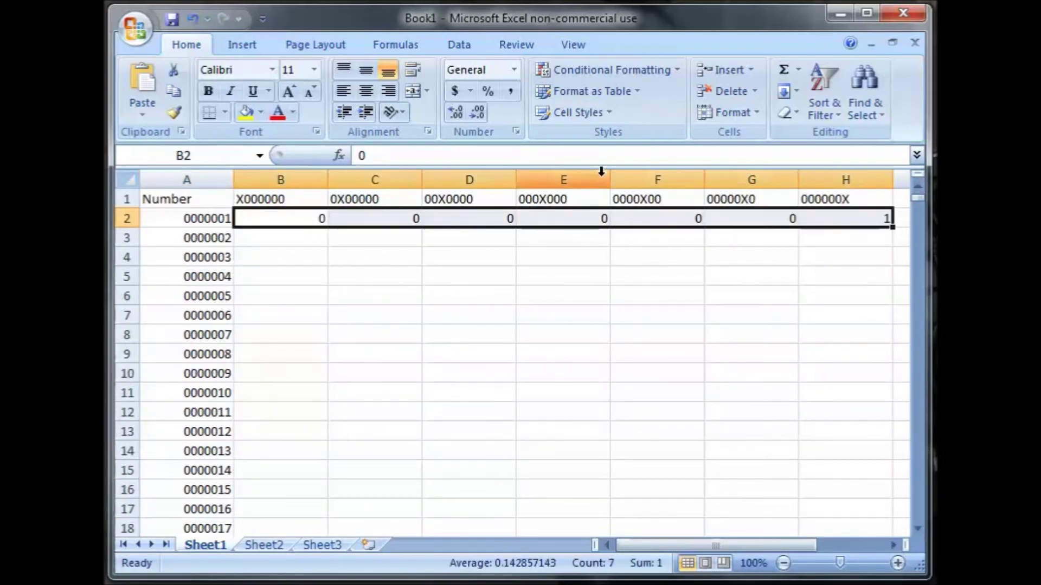
pyautogui.press('Delete')
pyautogui.hotkey('shift', 'BackSpace')
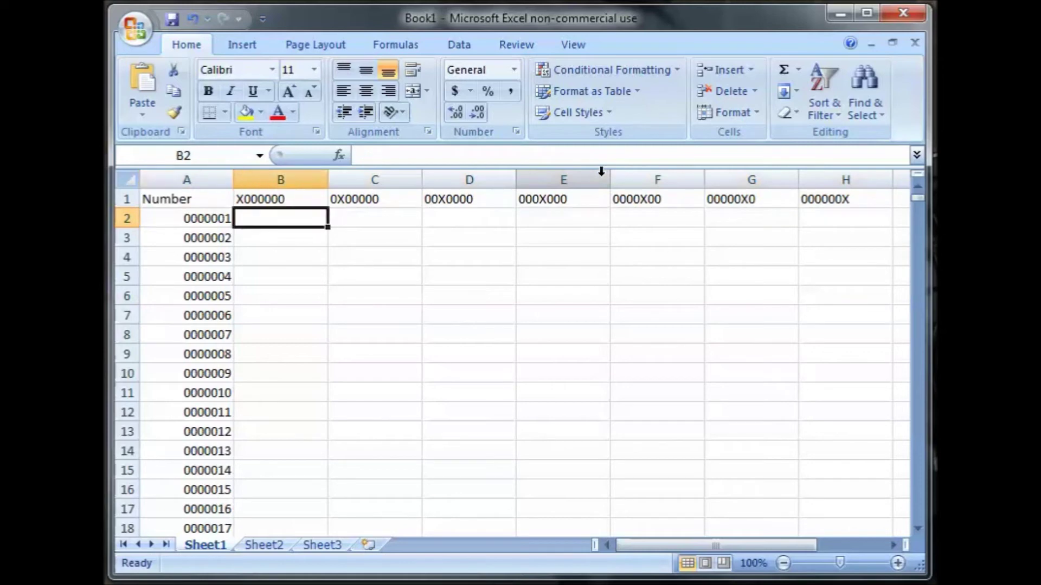
# Step: Enter =value(mid(text($A2,"0000000"),column()-1,1)) in B2, showing 0
pyautogui.write('=val')
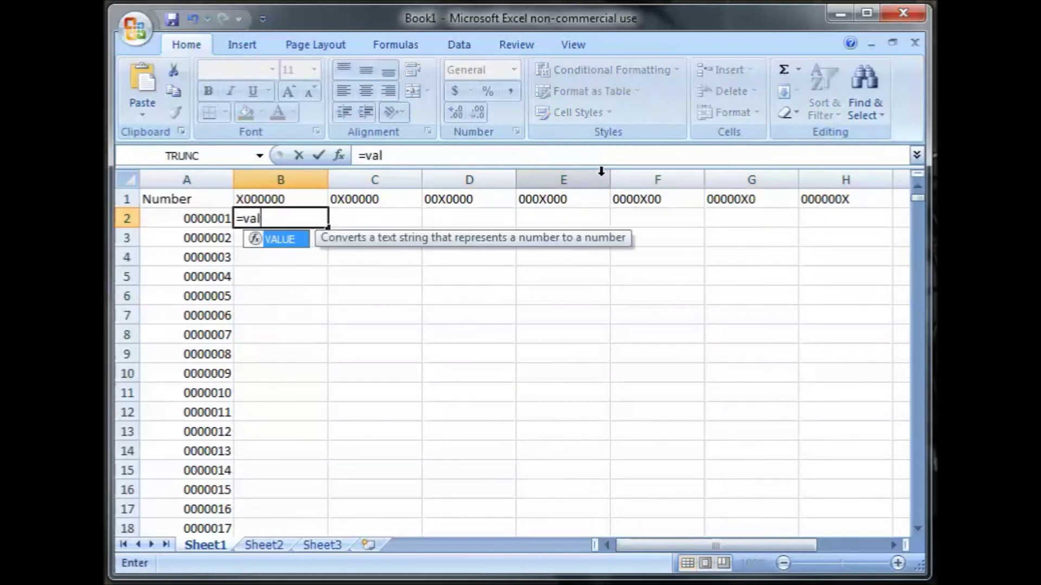
pyautogui.write('ue(')
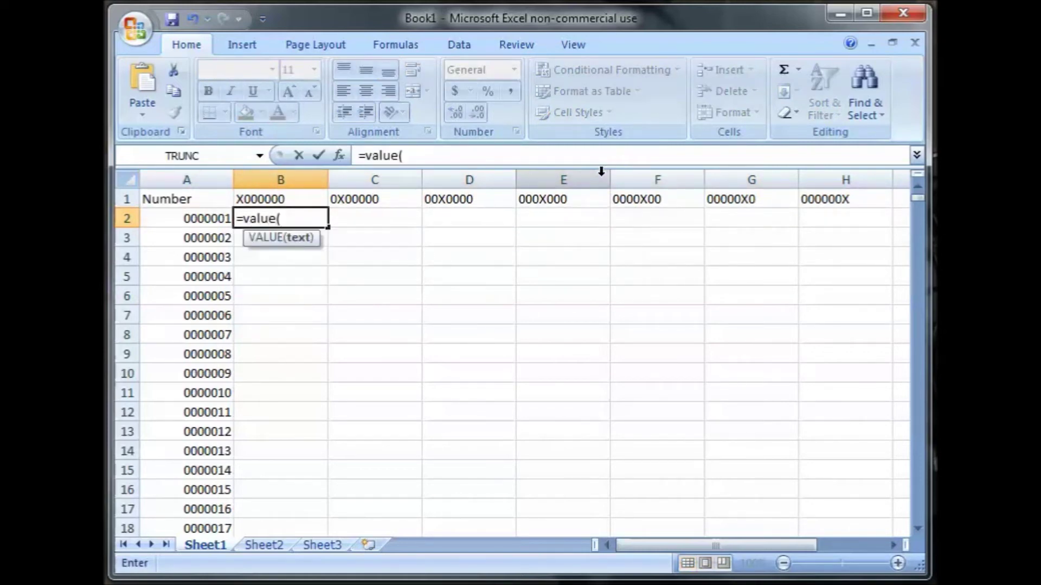
pyautogui.write('mid(')
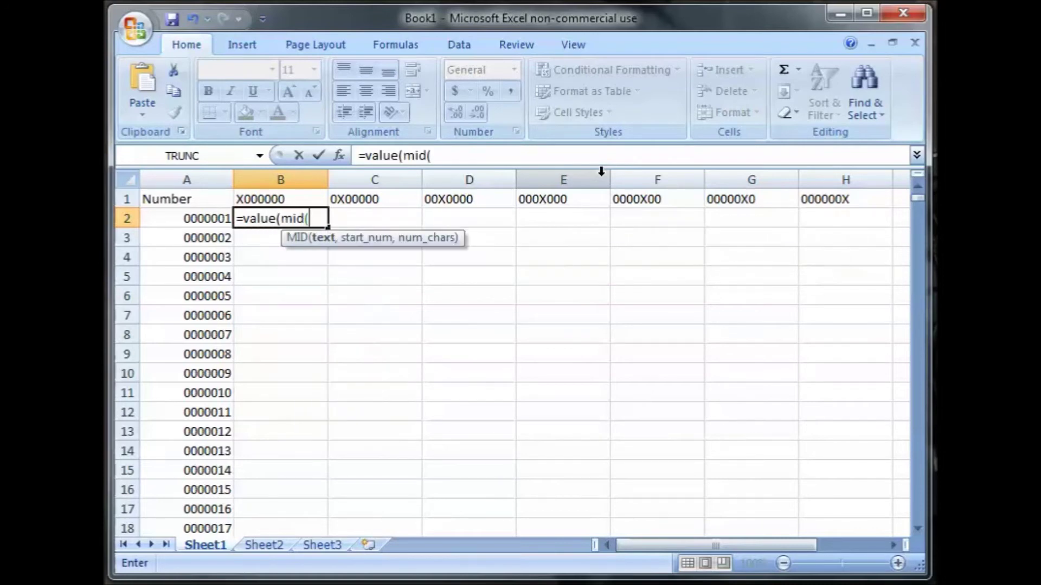
pyautogui.write('text')
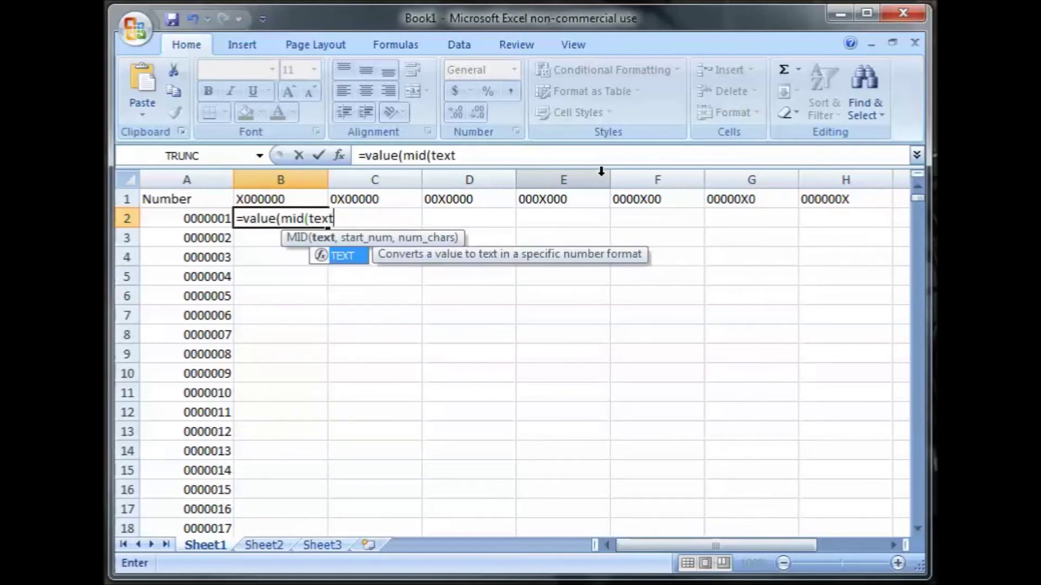
pyautogui.write('(')
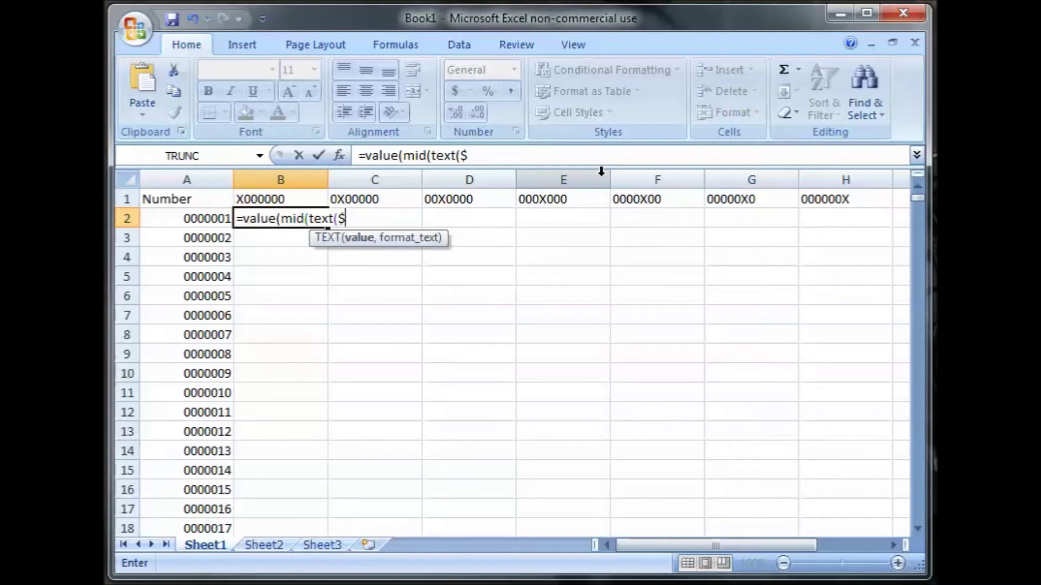
pyautogui.write('$A2')
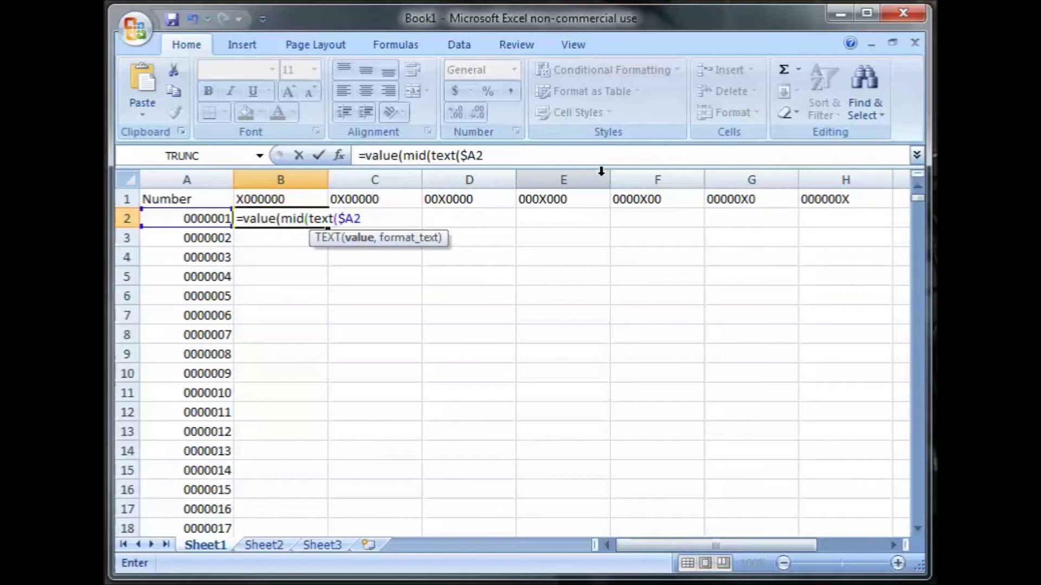
pyautogui.write(',')
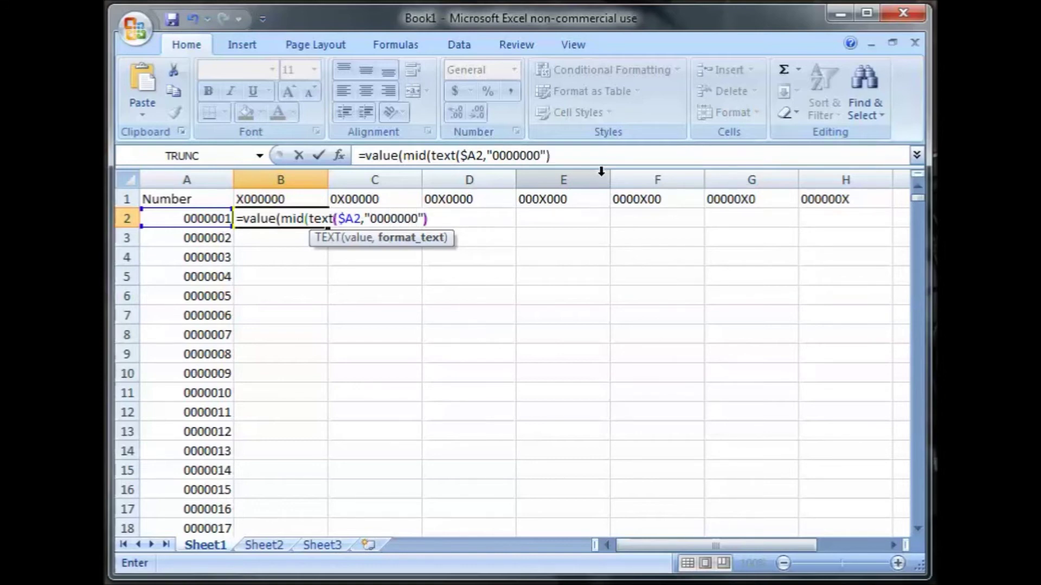
pyautogui.write('"0000000"),column')
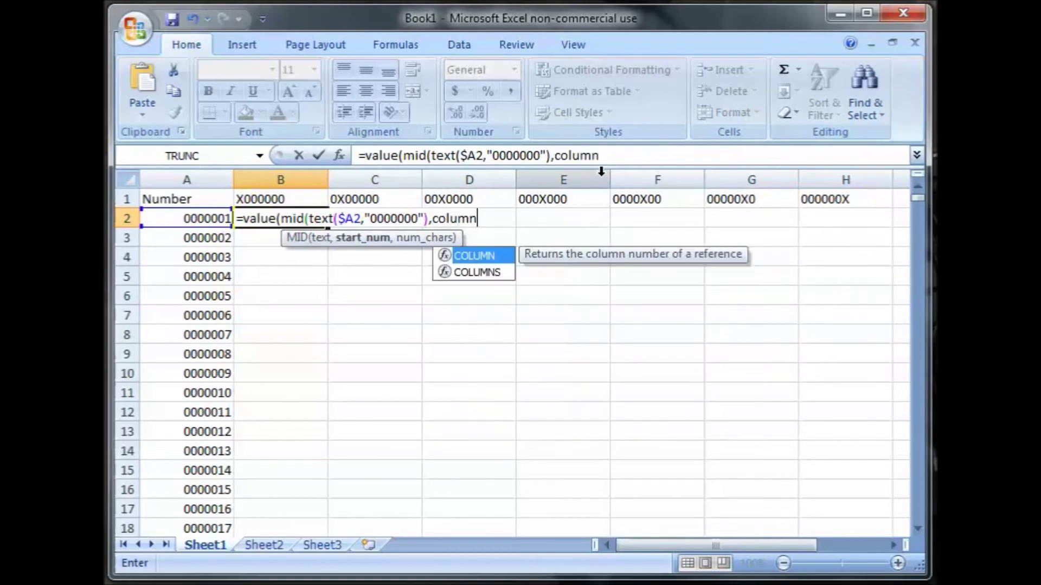
pyautogui.write('()-1')
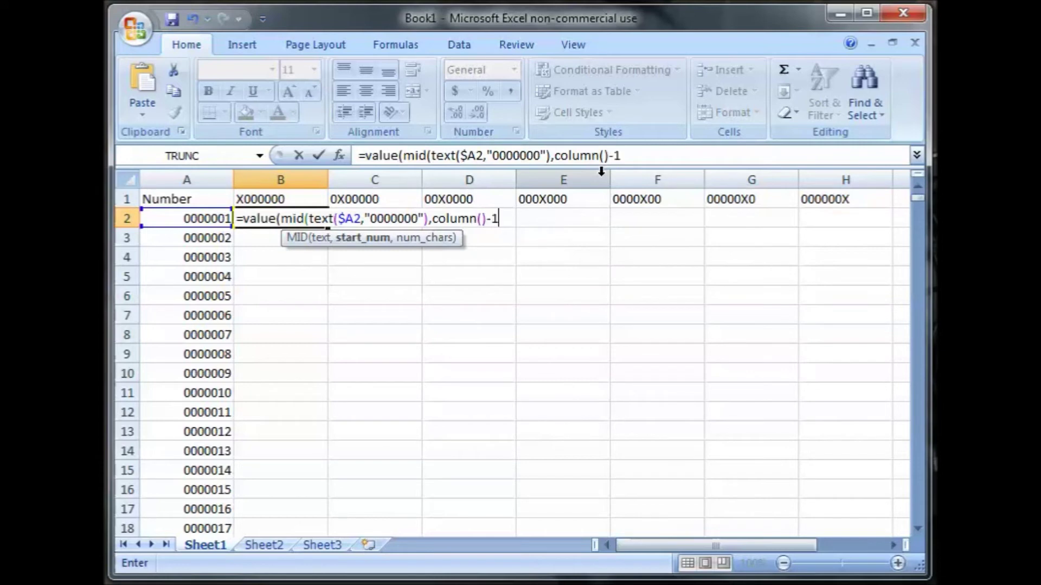
pyautogui.write(',')
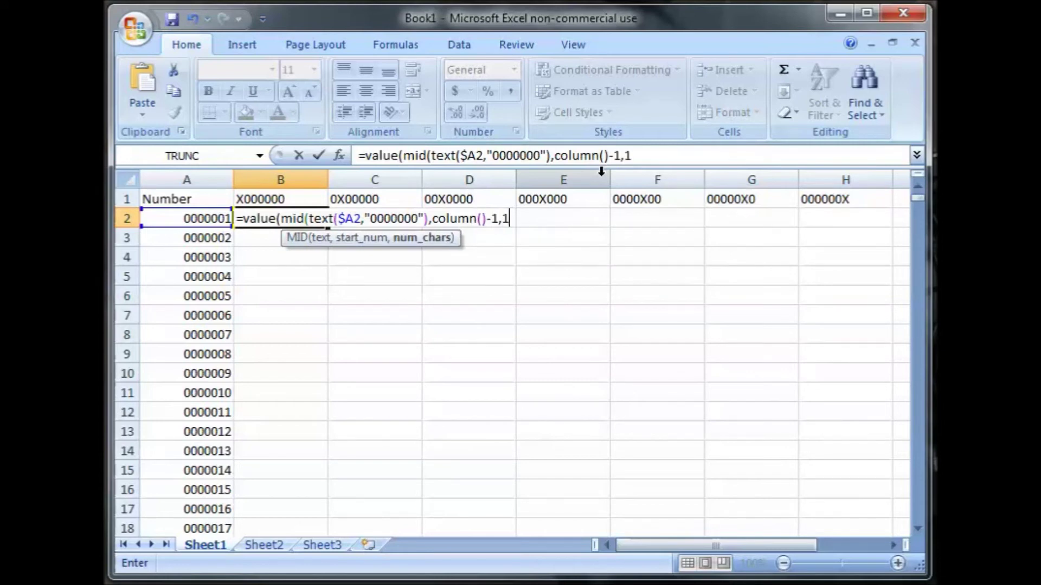
pyautogui.write('1))')
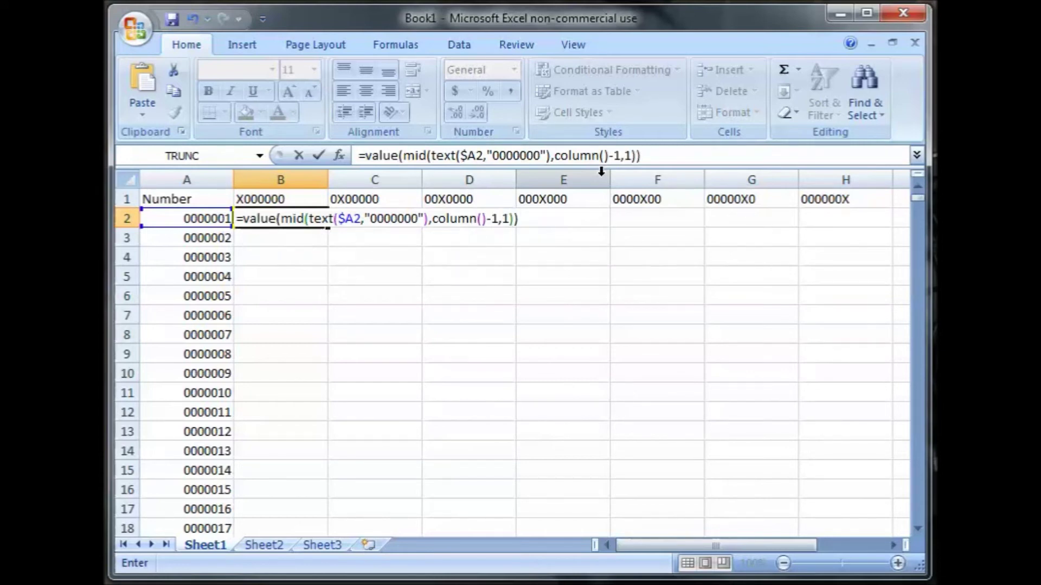
pyautogui.press('Return')
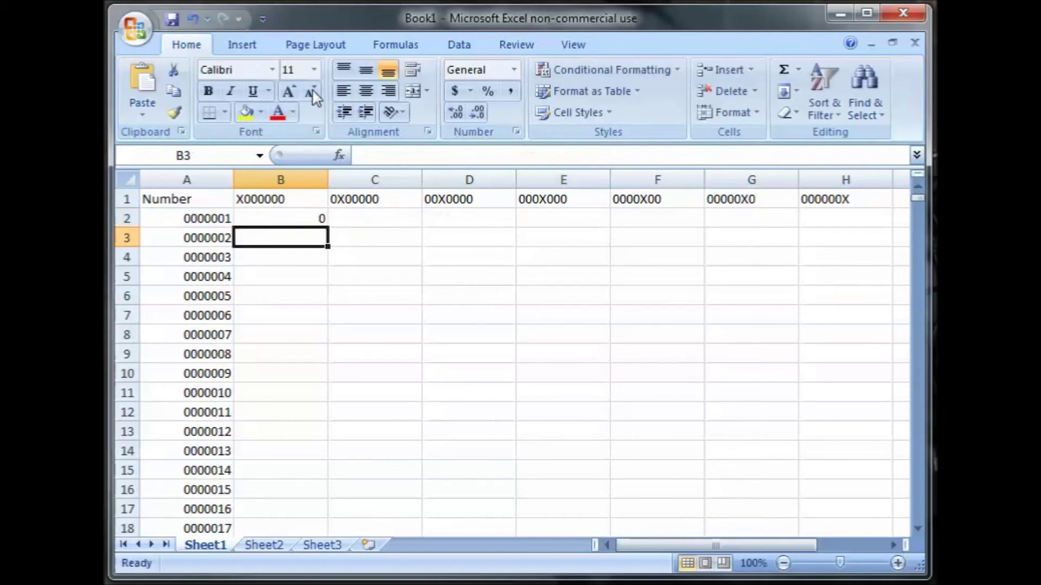
# Step: Copy B2's digit formula across to H2 and select B2:H1000001
pyautogui.click(305, 223)
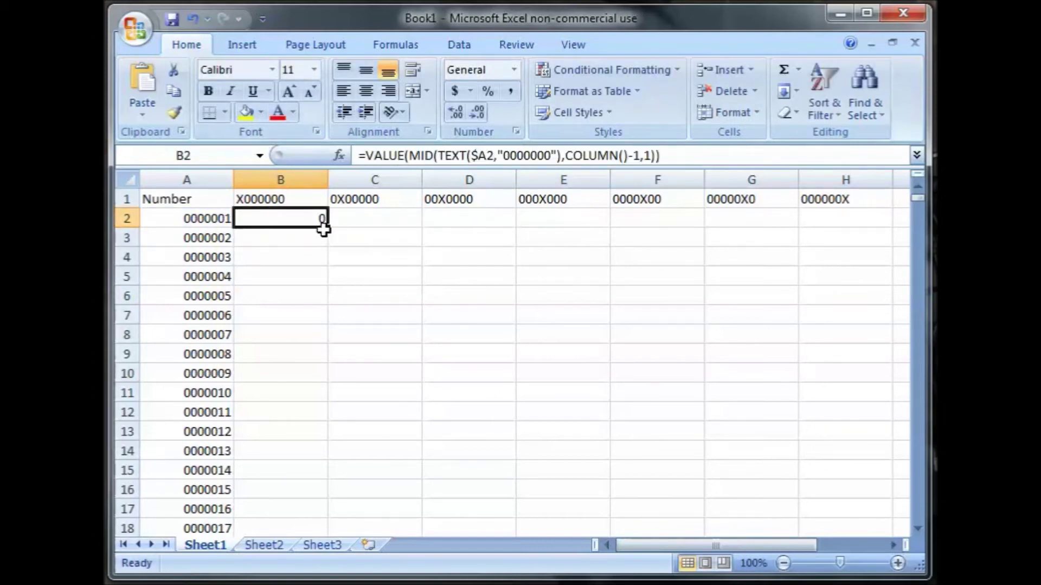
pyautogui.moveTo(328, 228); pyautogui.dragTo(868, 224)
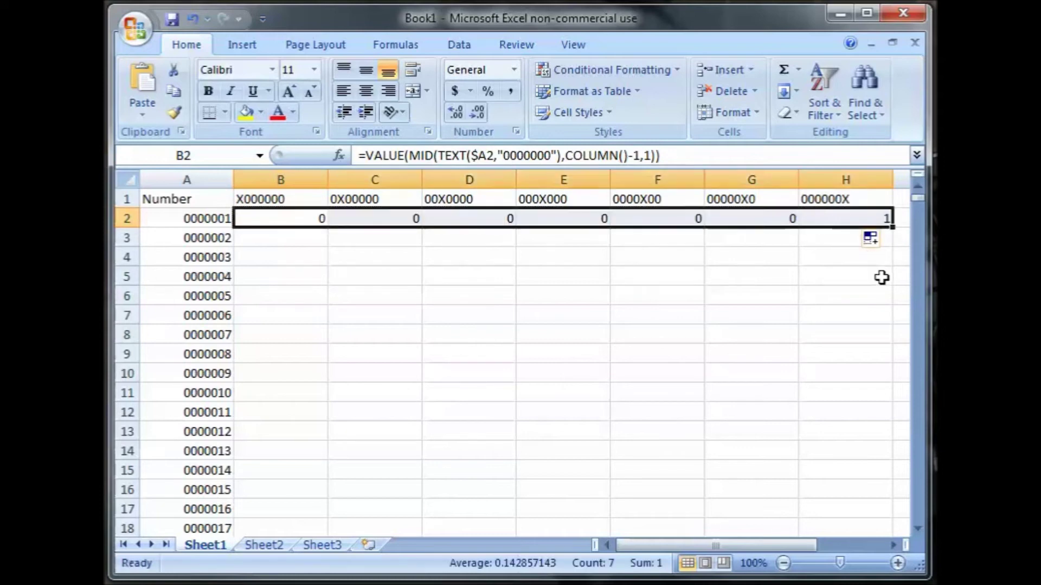
pyautogui.click(829, 226)
pyautogui.moveTo(916, 196); pyautogui.dragTo(922, 519)
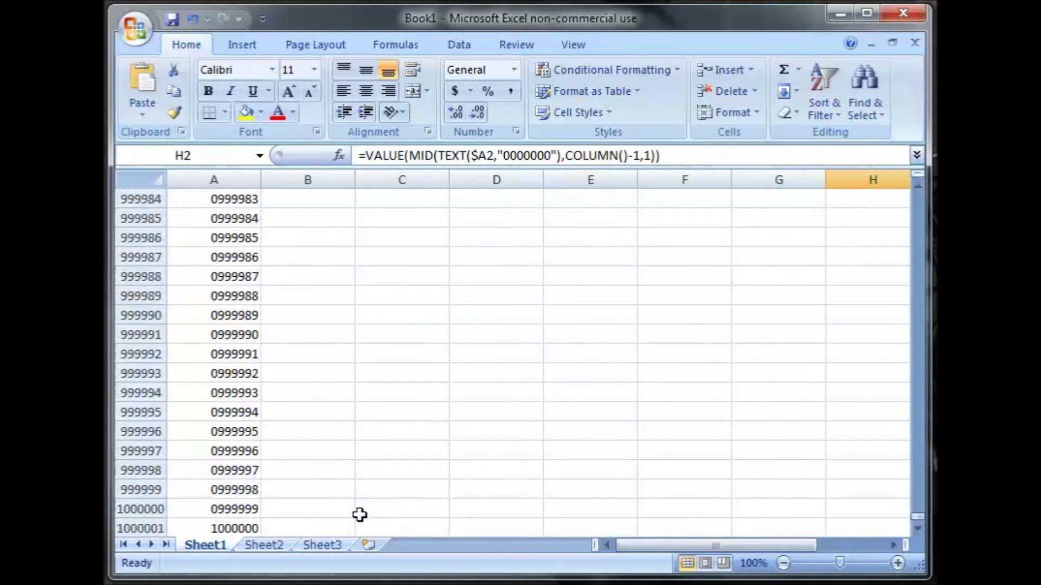
pyautogui.moveTo(333, 527); pyautogui.dragTo(917, 185)
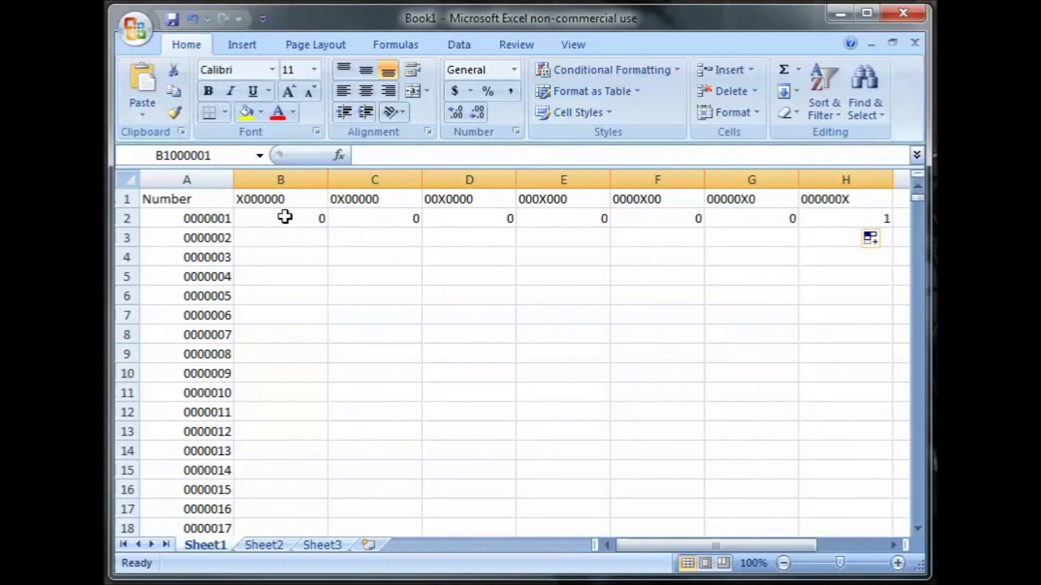
pyautogui.moveTo(284, 217); pyautogui.dragTo(842, 226)
# Step: Fill Down row 2's digit formulas through row 1000001 and check the bottom rows
pyautogui.click(796, 92)
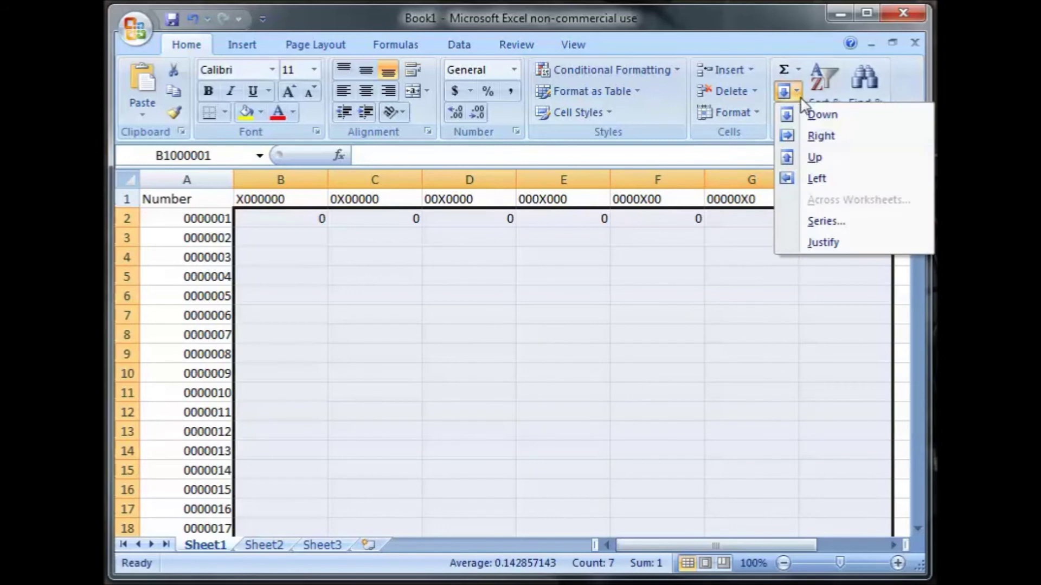
pyautogui.click(807, 113)
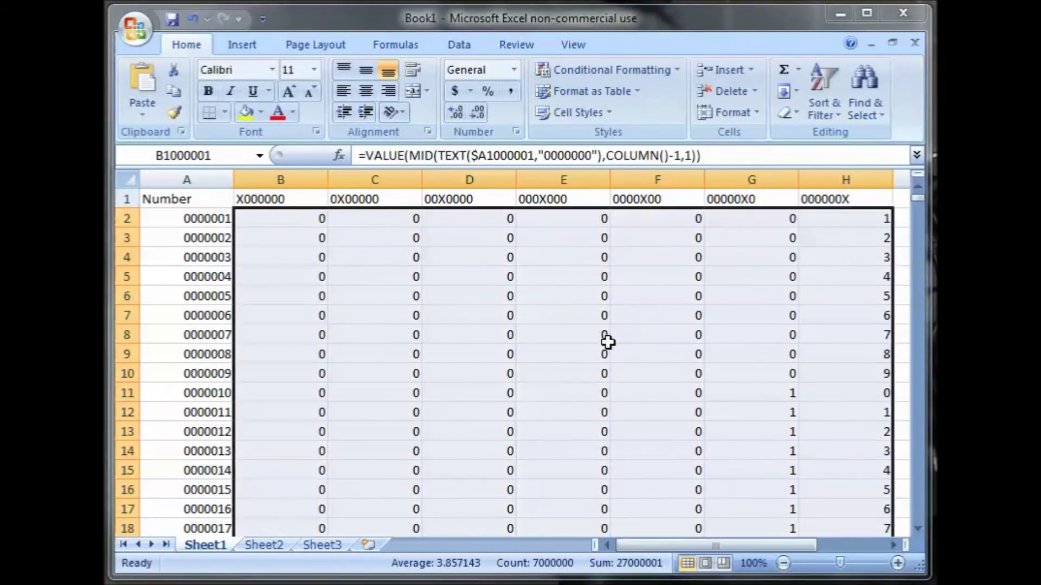
pyautogui.click(581, 333)
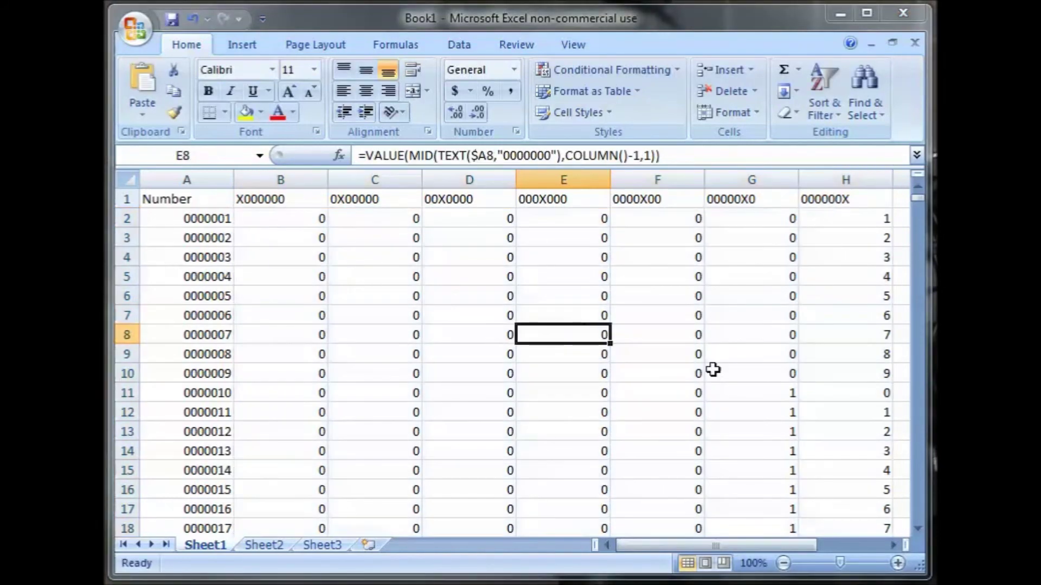
pyautogui.moveTo(921, 200); pyautogui.dragTo(917, 534)
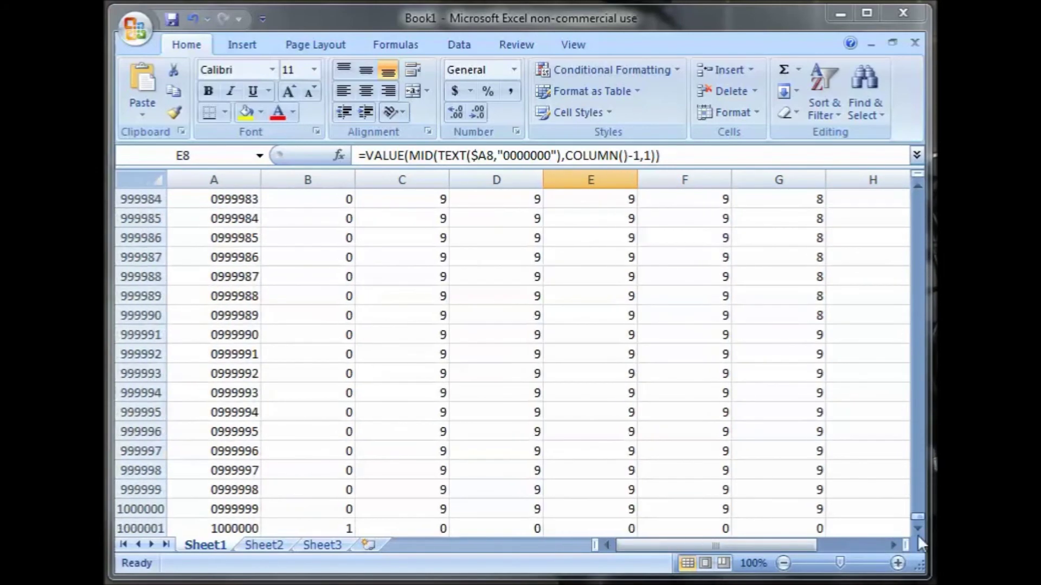
pyautogui.click(918, 528)
pyautogui.click(918, 528)
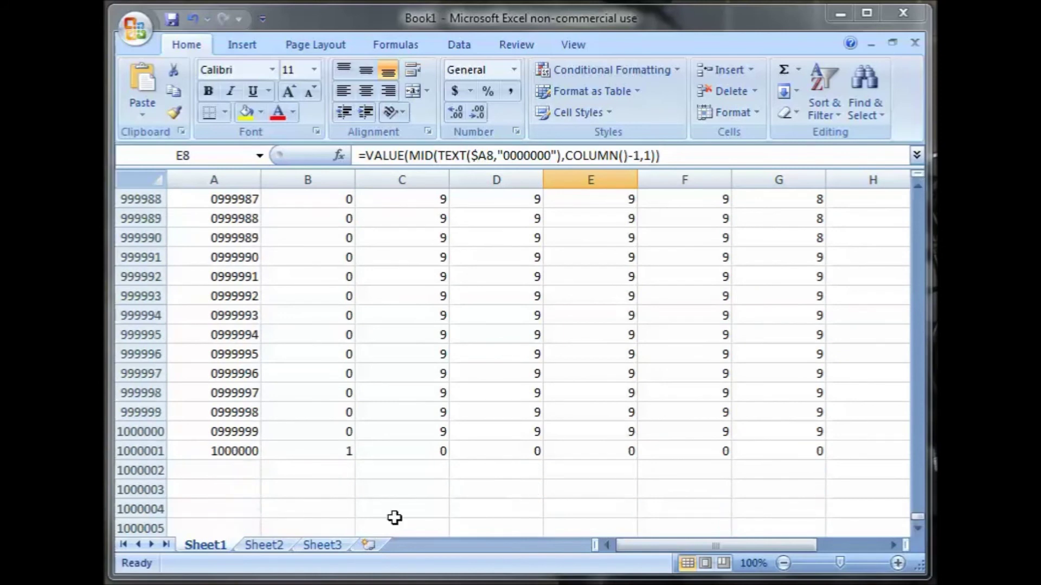
pyautogui.click(325, 471)
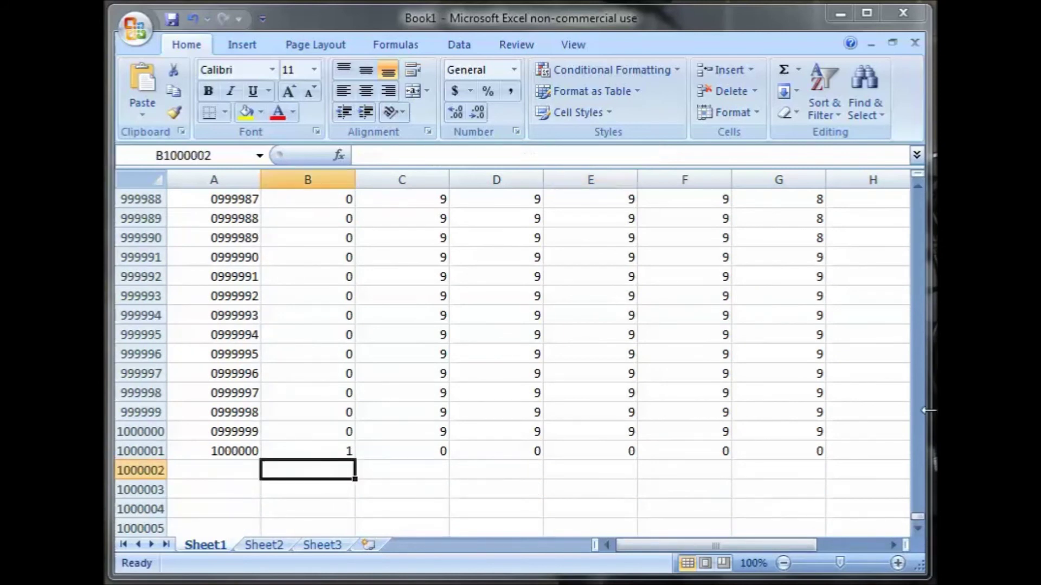
# Step: Enter =sum(b2:b1000001) in B1000002 and copy it across to H1000002
pyautogui.write('=sum(')
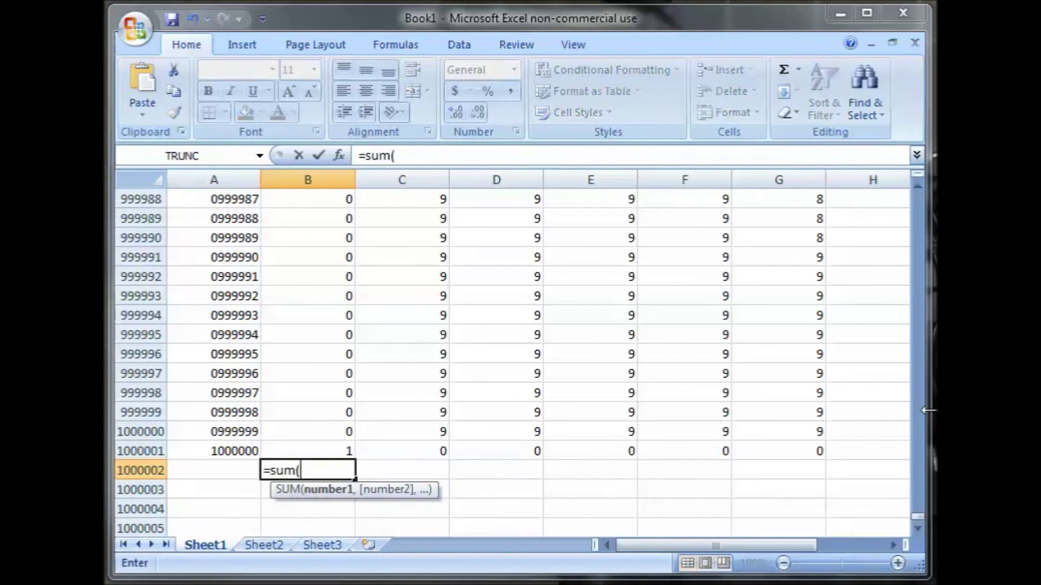
pyautogui.write('b')
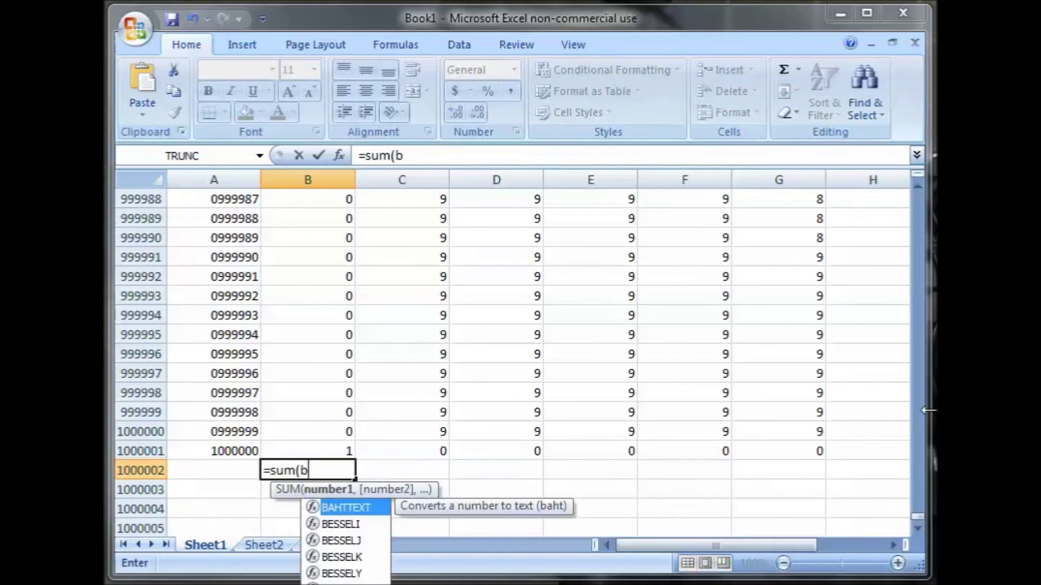
pyautogui.write('2')
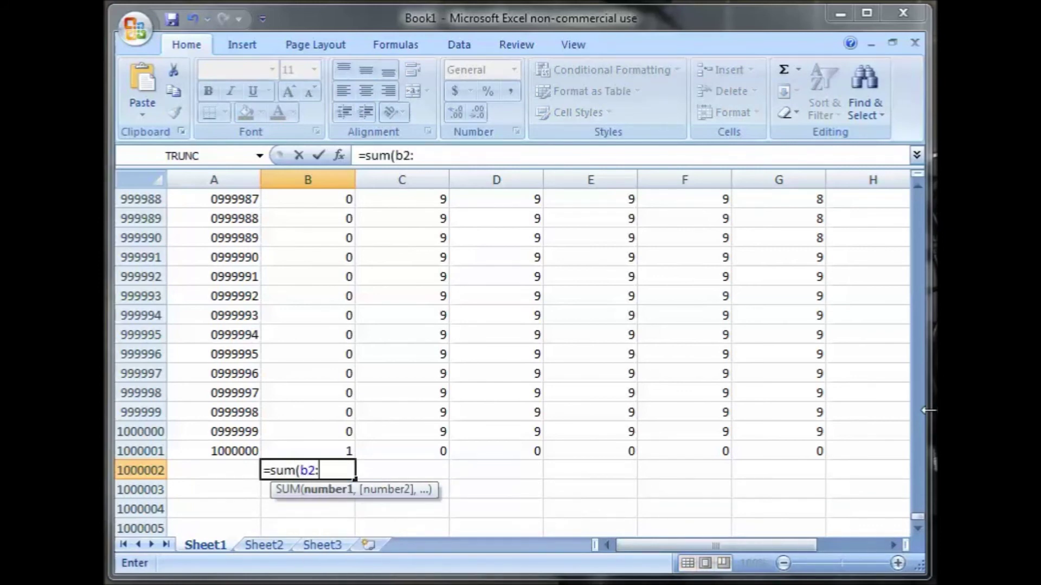
pyautogui.write(':b')
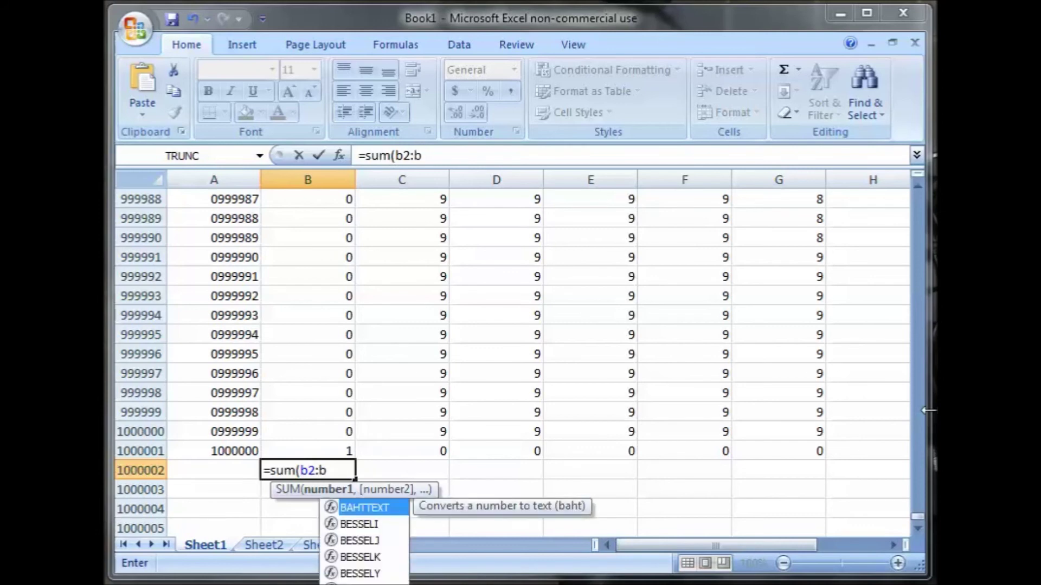
pyautogui.write('1')
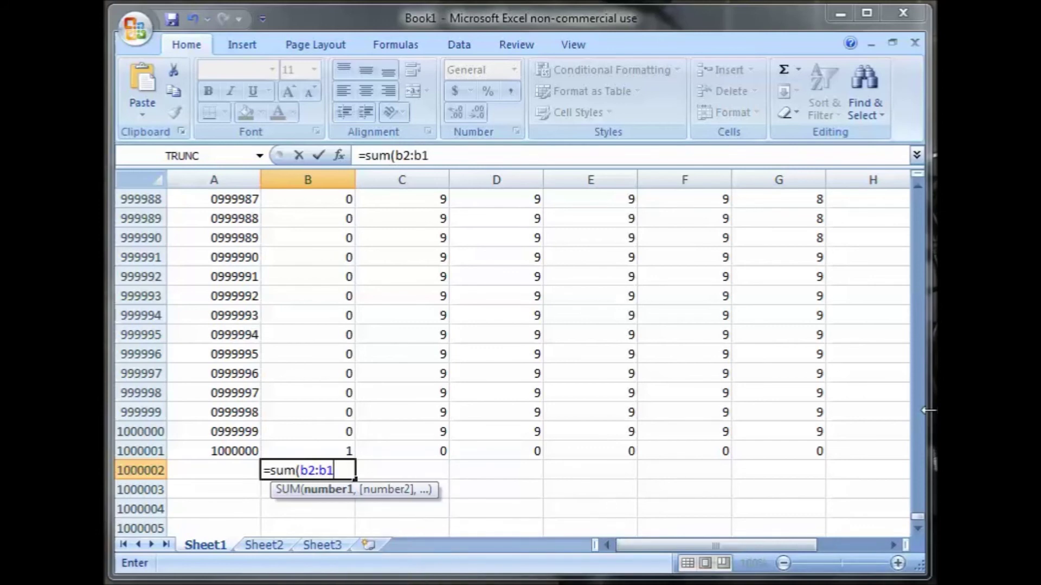
pyautogui.write('000001')
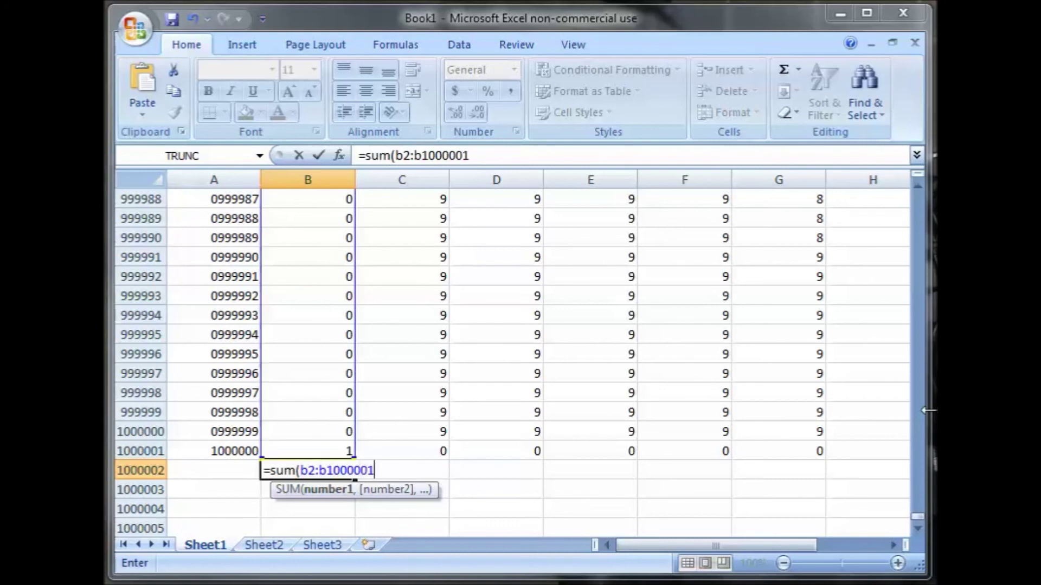
pyautogui.press('Return')
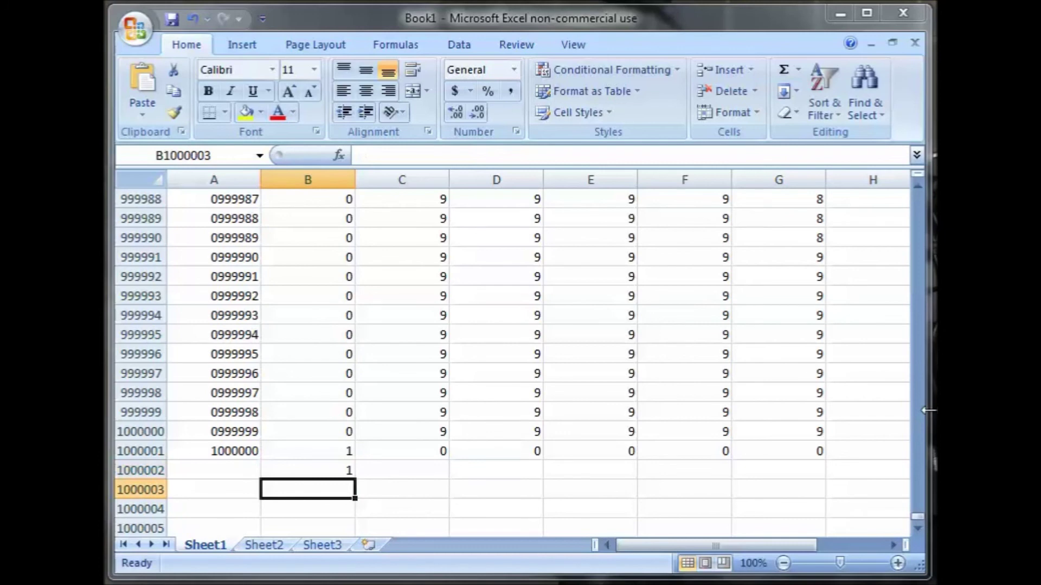
pyautogui.press('Up')
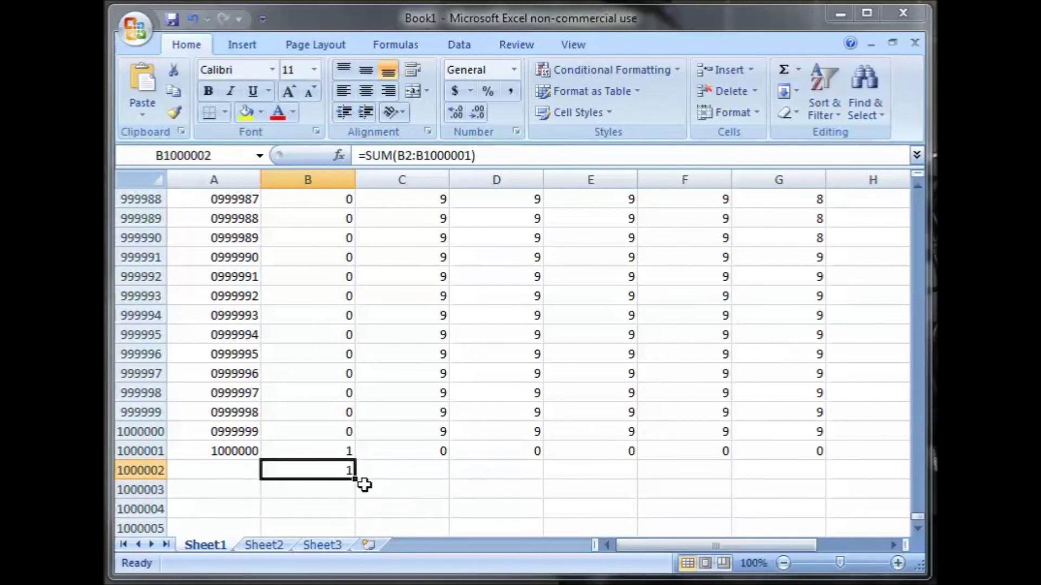
pyautogui.moveTo(356, 478); pyautogui.dragTo(805, 475)
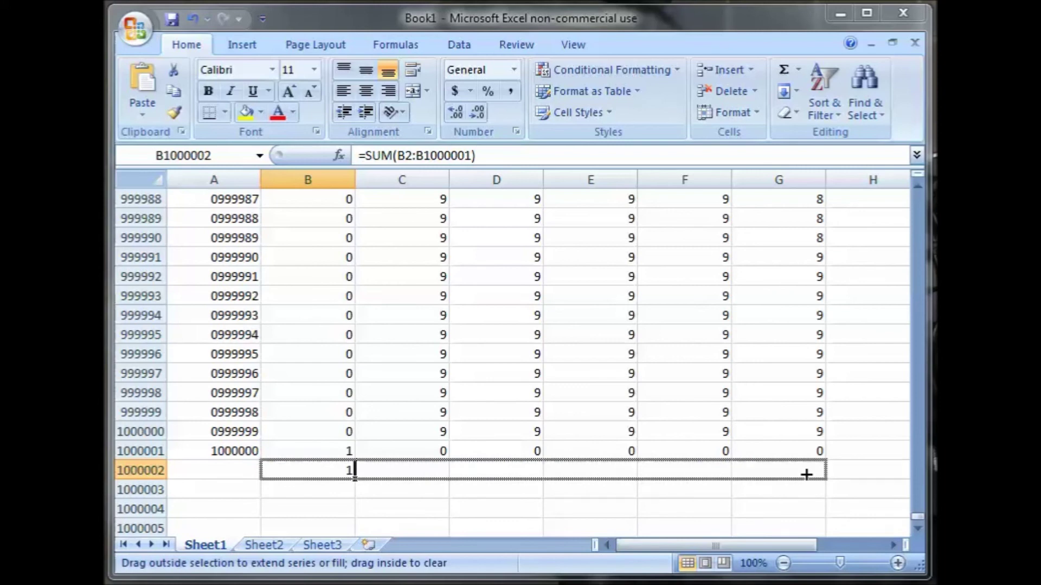
pyautogui.moveTo(824, 476); pyautogui.dragTo(884, 474)
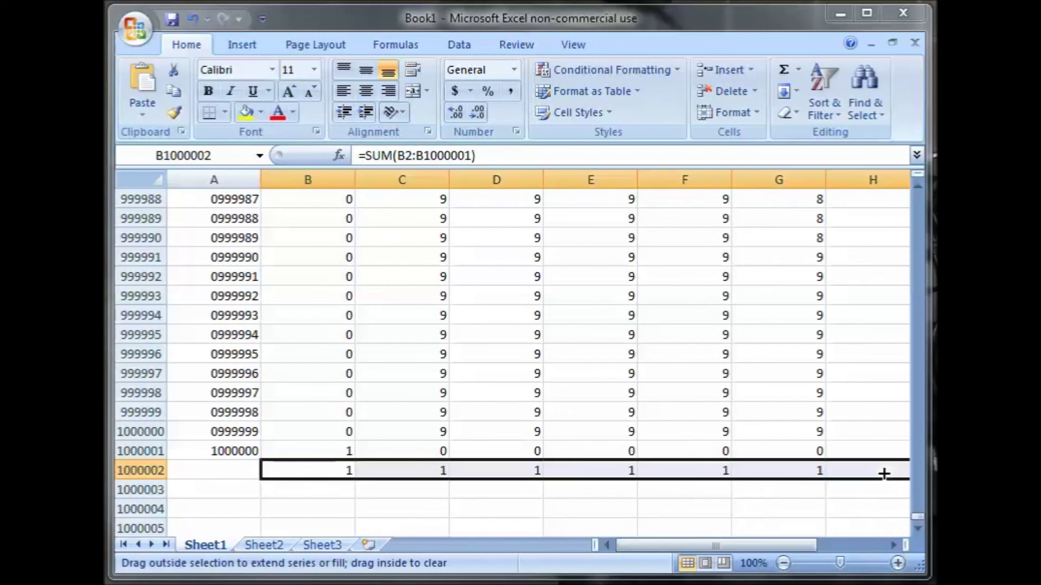
# Step: Resize columns B through H so the totals 1 and 4500000 display fully
pyautogui.click(893, 545)
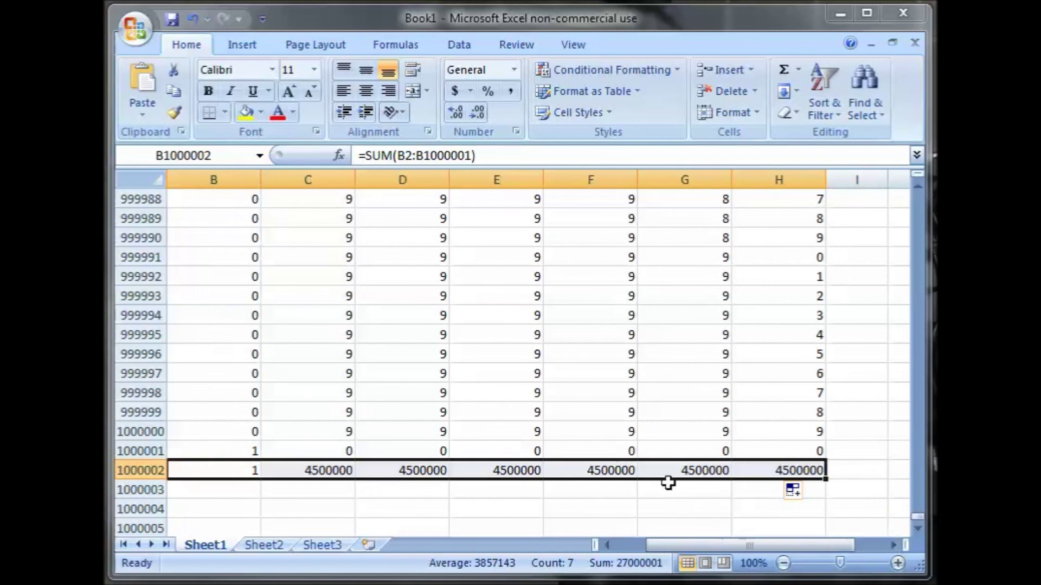
pyautogui.click(632, 546)
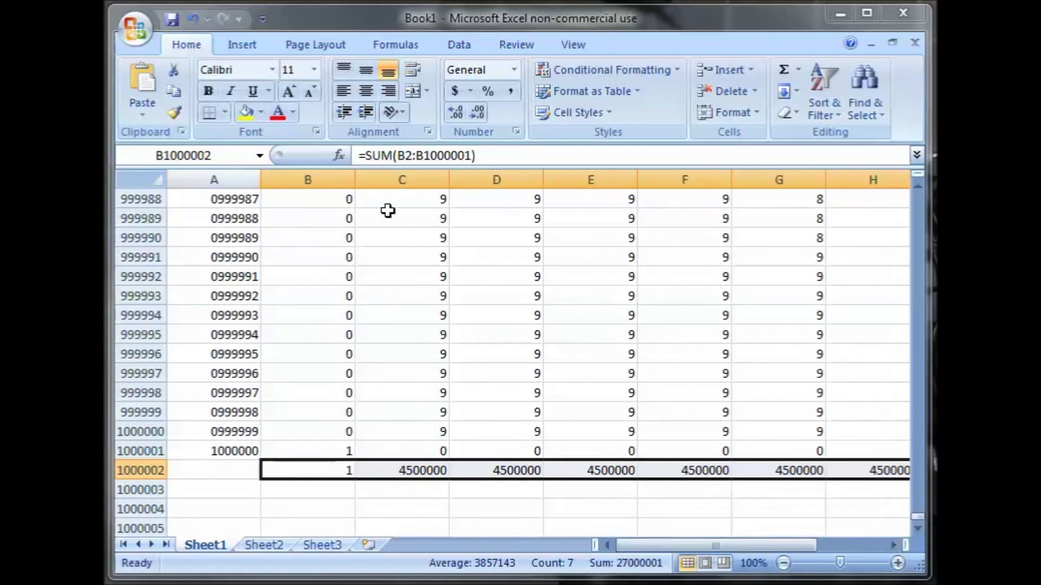
pyautogui.moveTo(304, 179); pyautogui.dragTo(819, 175)
pyautogui.click(816, 452)
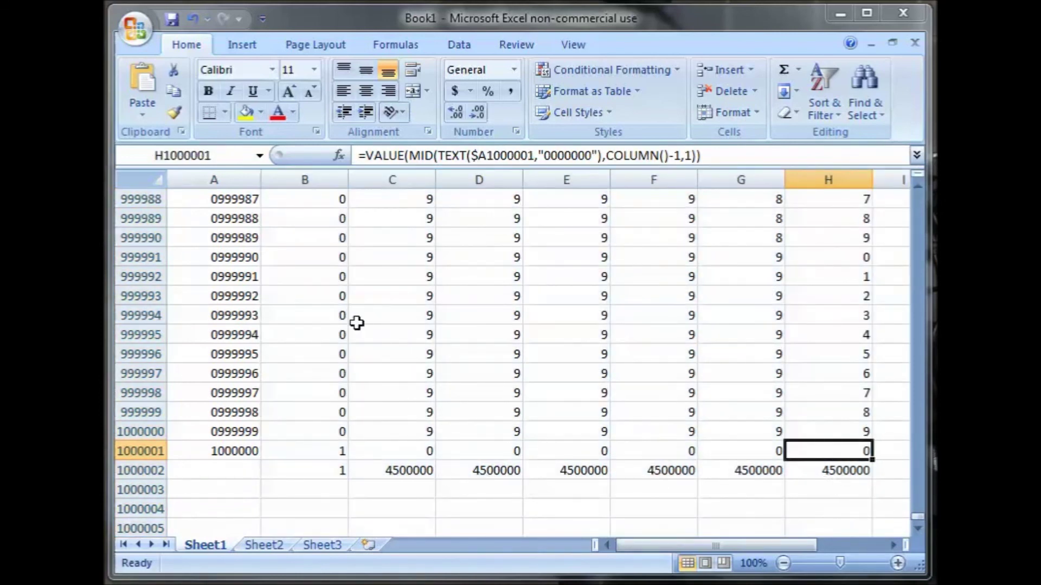
pyautogui.click(333, 489)
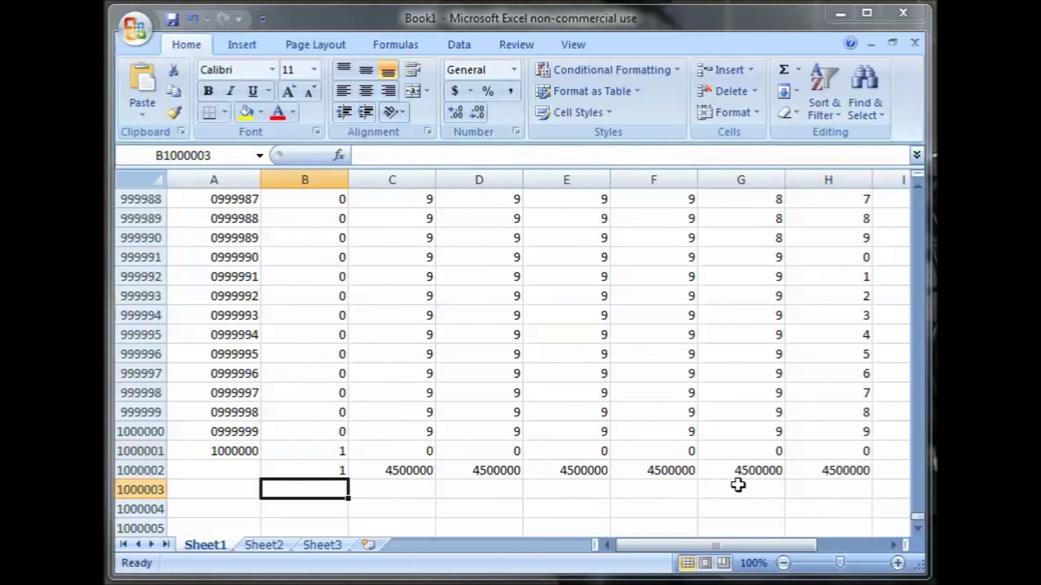
# Step: Enter =SUM(B1000002:H1000002) in I1000002, giving a grand total of 27000001
pyautogui.click(894, 545)
pyautogui.click(807, 470)
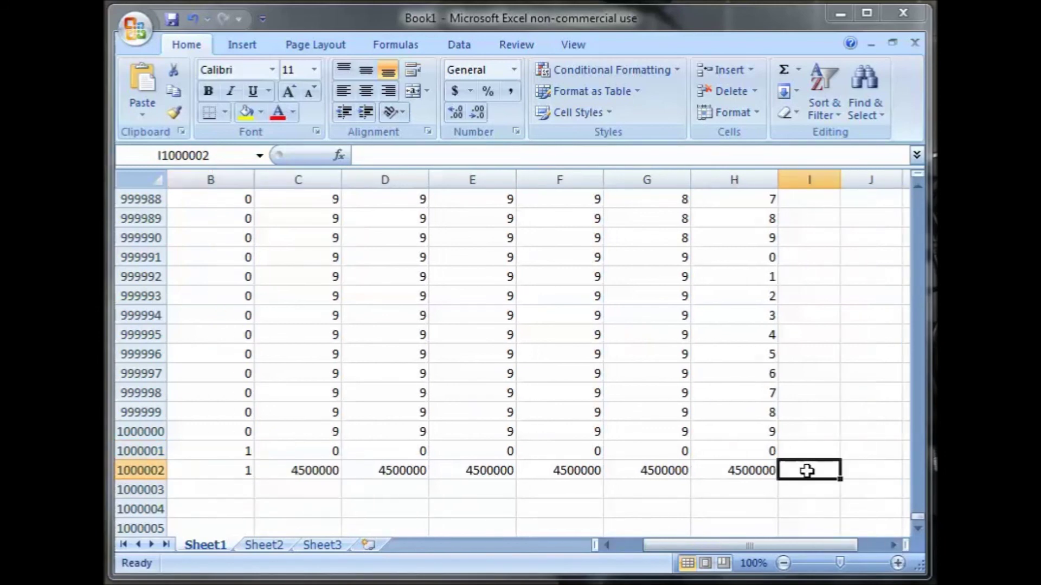
pyautogui.write('=sum')
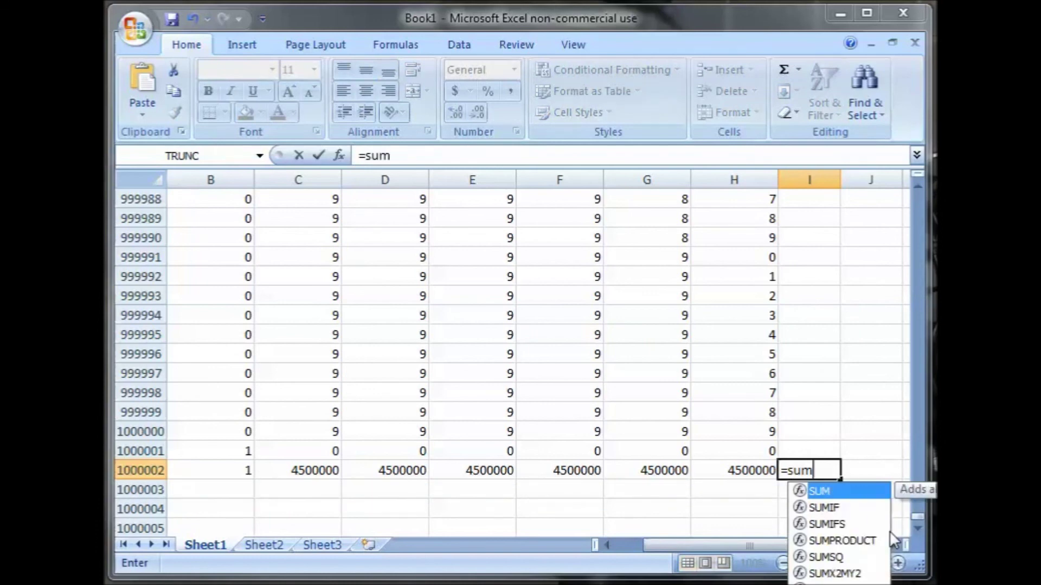
pyautogui.write('(')
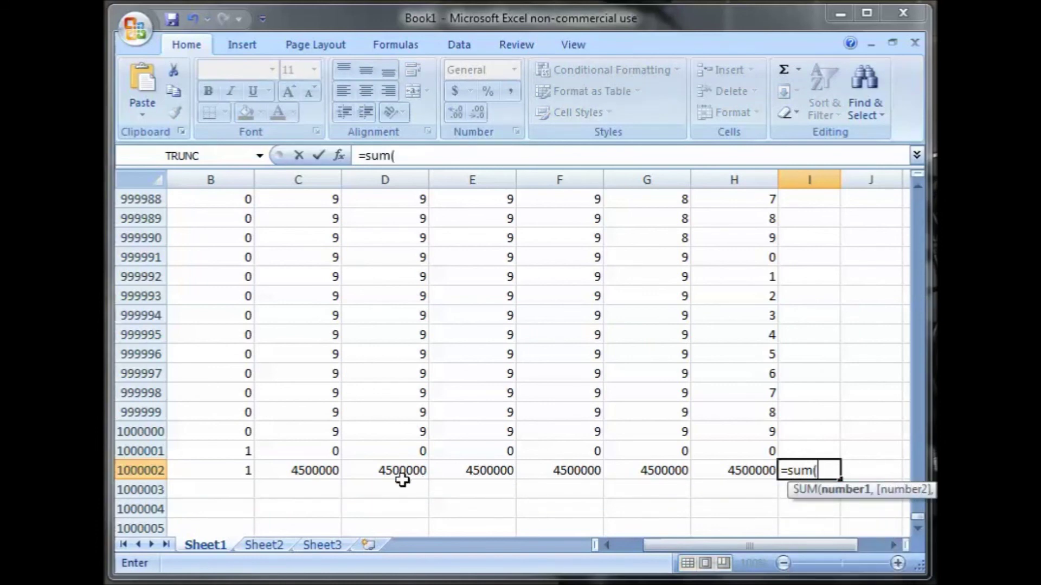
pyautogui.moveTo(240, 473); pyautogui.dragTo(751, 476)
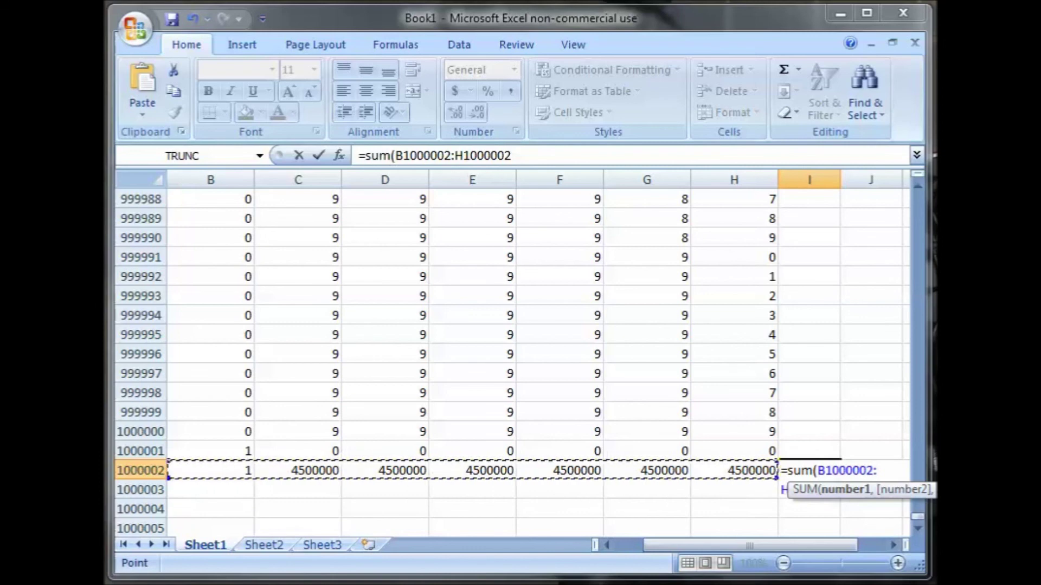
pyautogui.write(')')
pyautogui.press('Return')
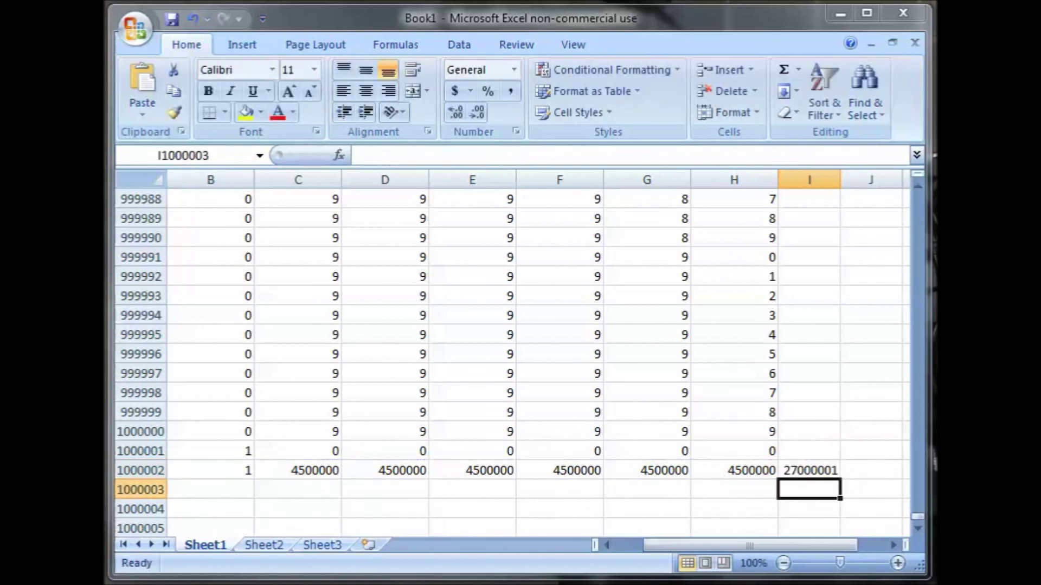
pyautogui.click(833, 470)
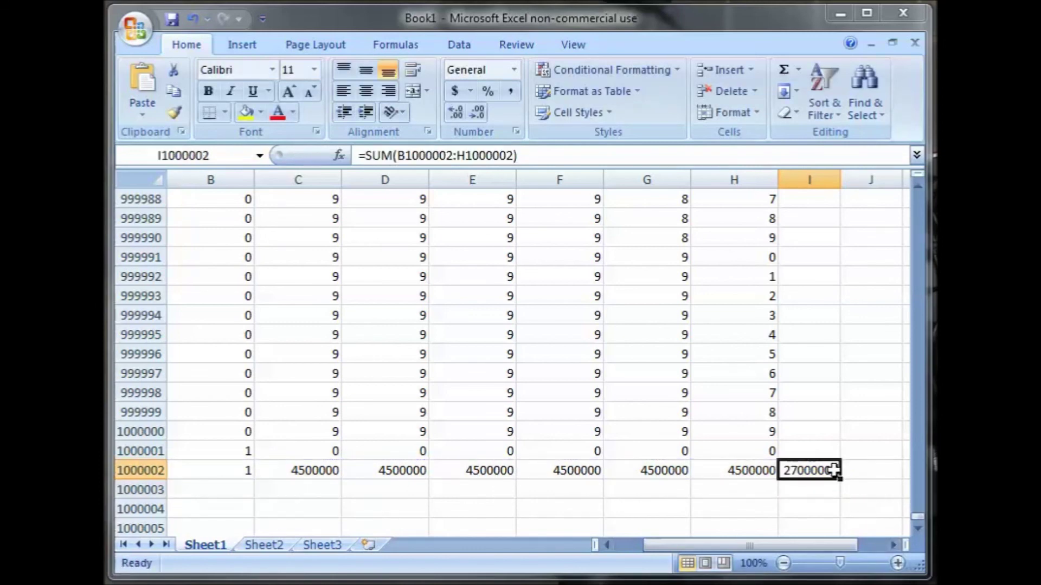